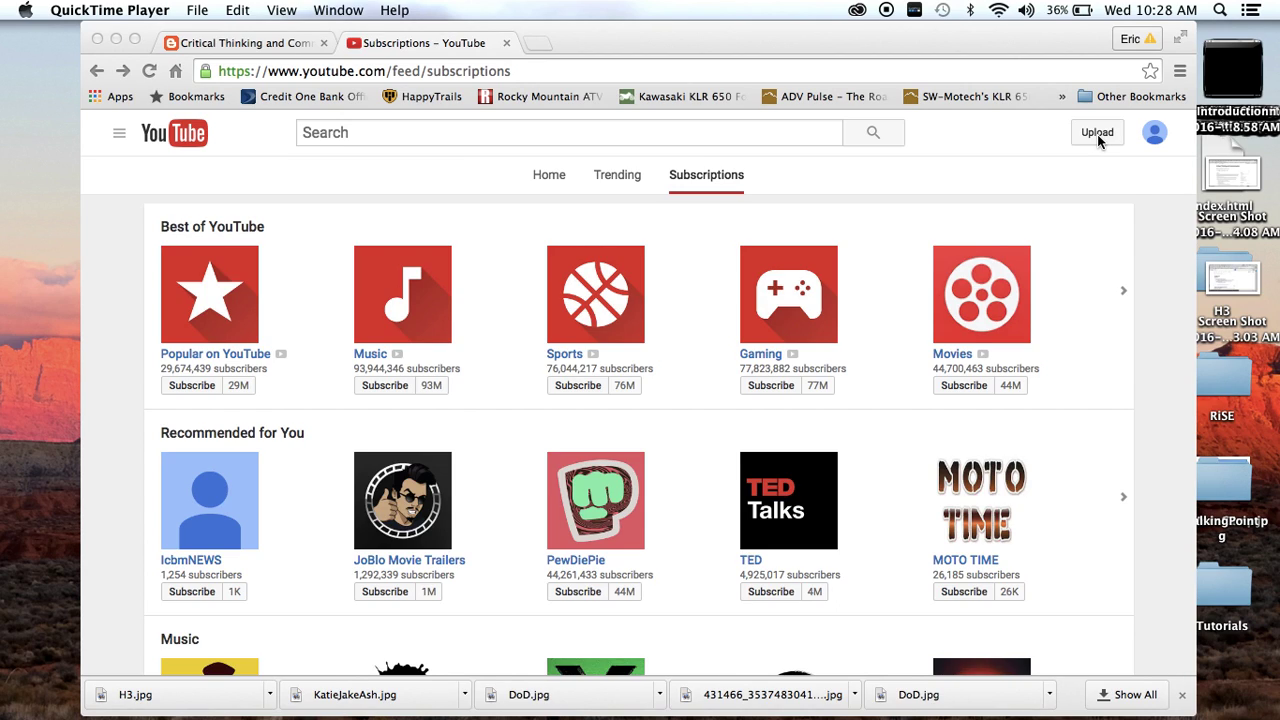
Step: Check which account is signed in to YouTube, then dismiss the account details
left_click(1156, 140)
left_click(1156, 140)
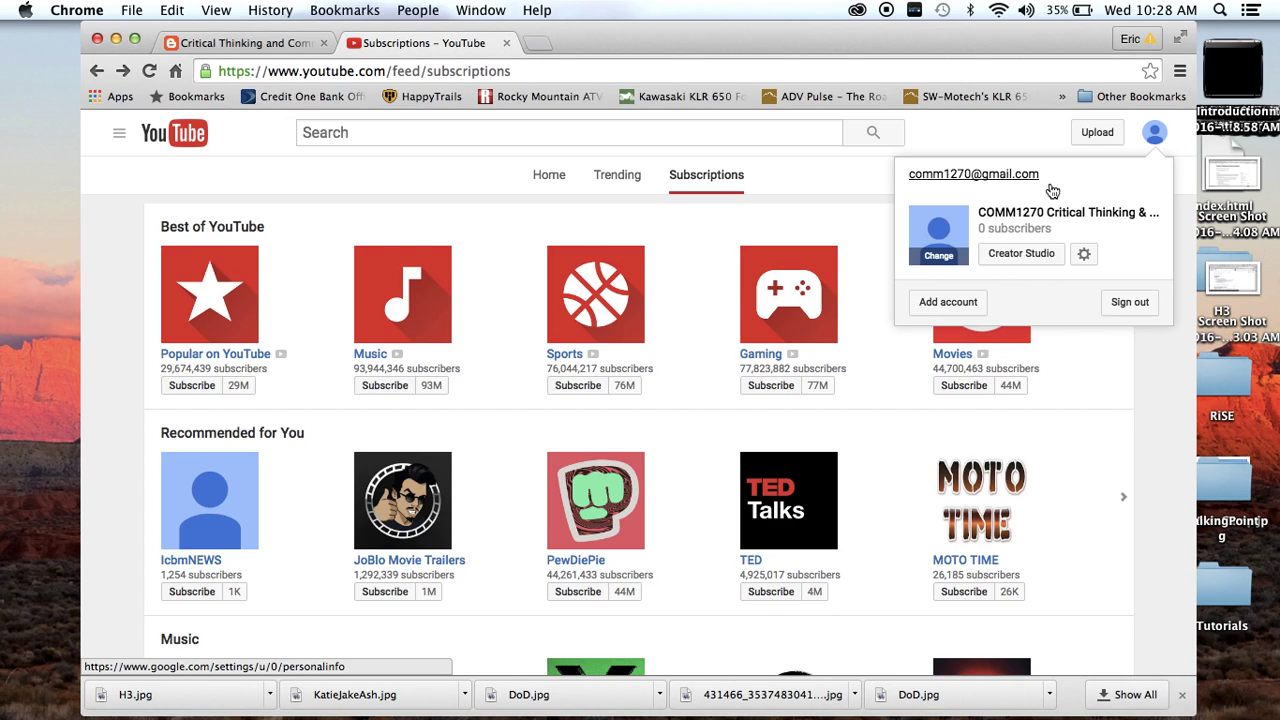
left_click(1044, 132)
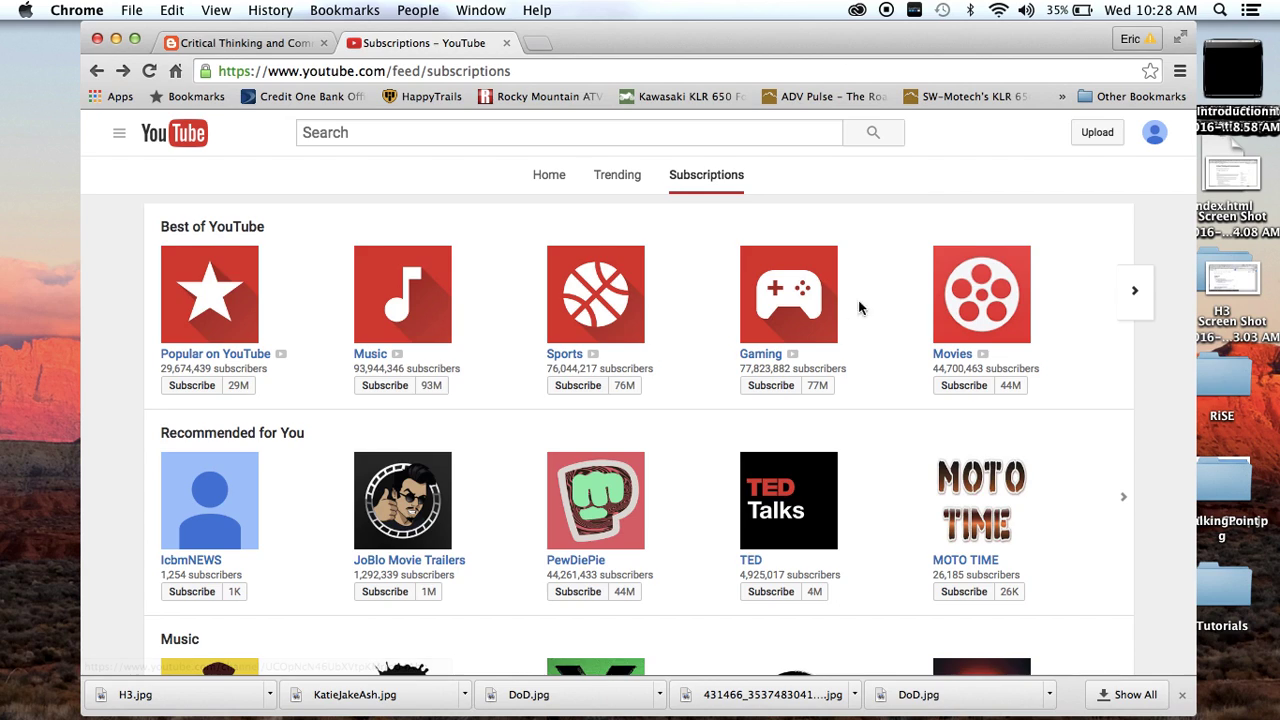
Step: Upload the Sample Video file from the Videos folder inside the desktop's 1270 folder to YouTube, and close the Finder window
left_click(1097, 138)
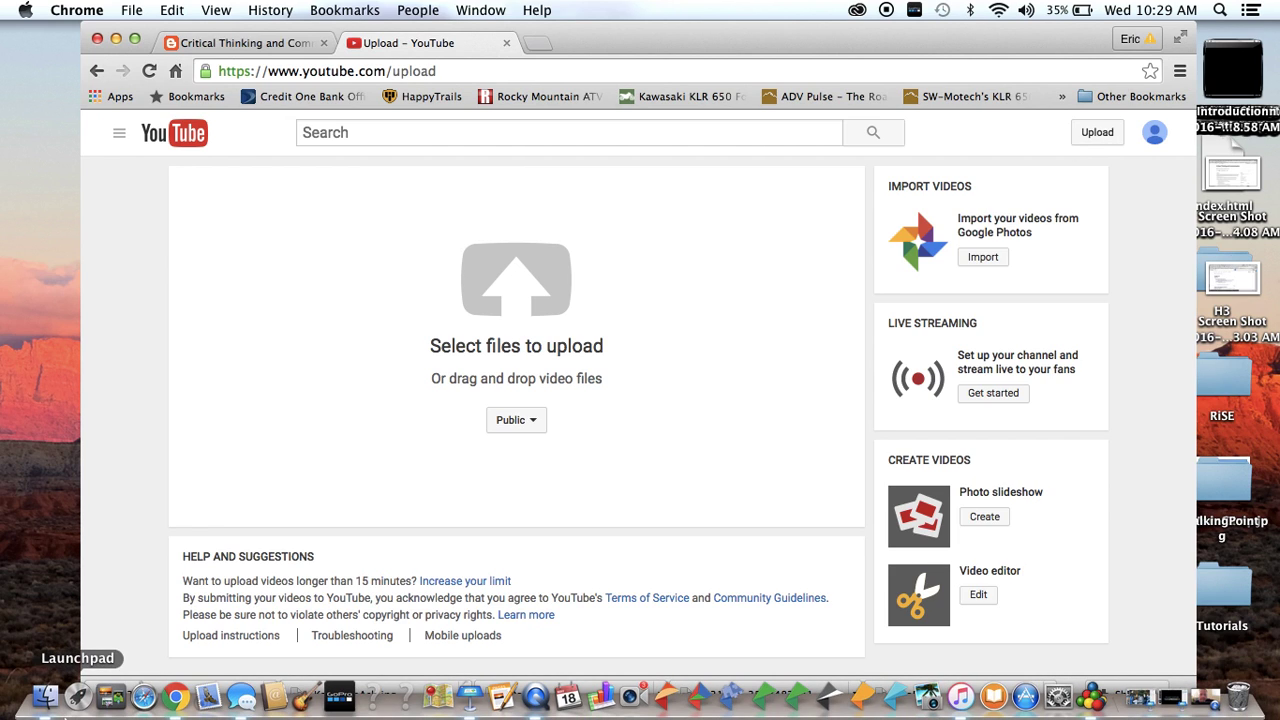
left_click(46, 700)
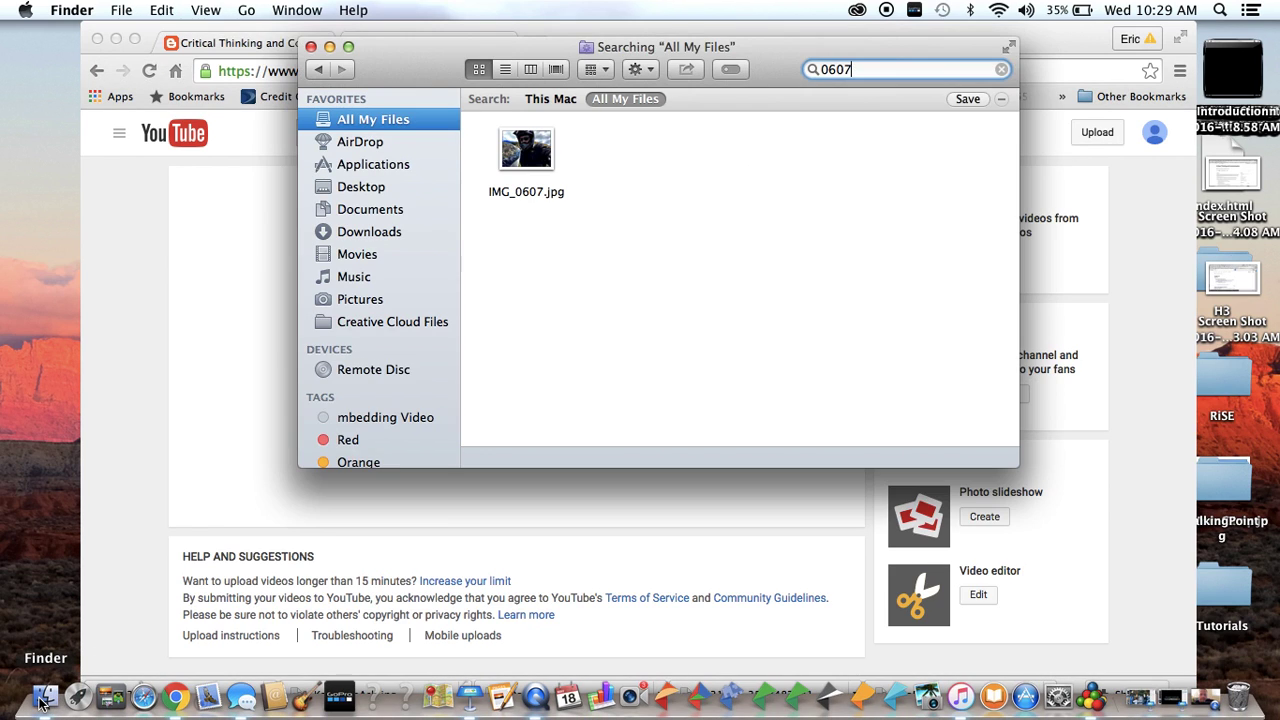
left_click(351, 193)
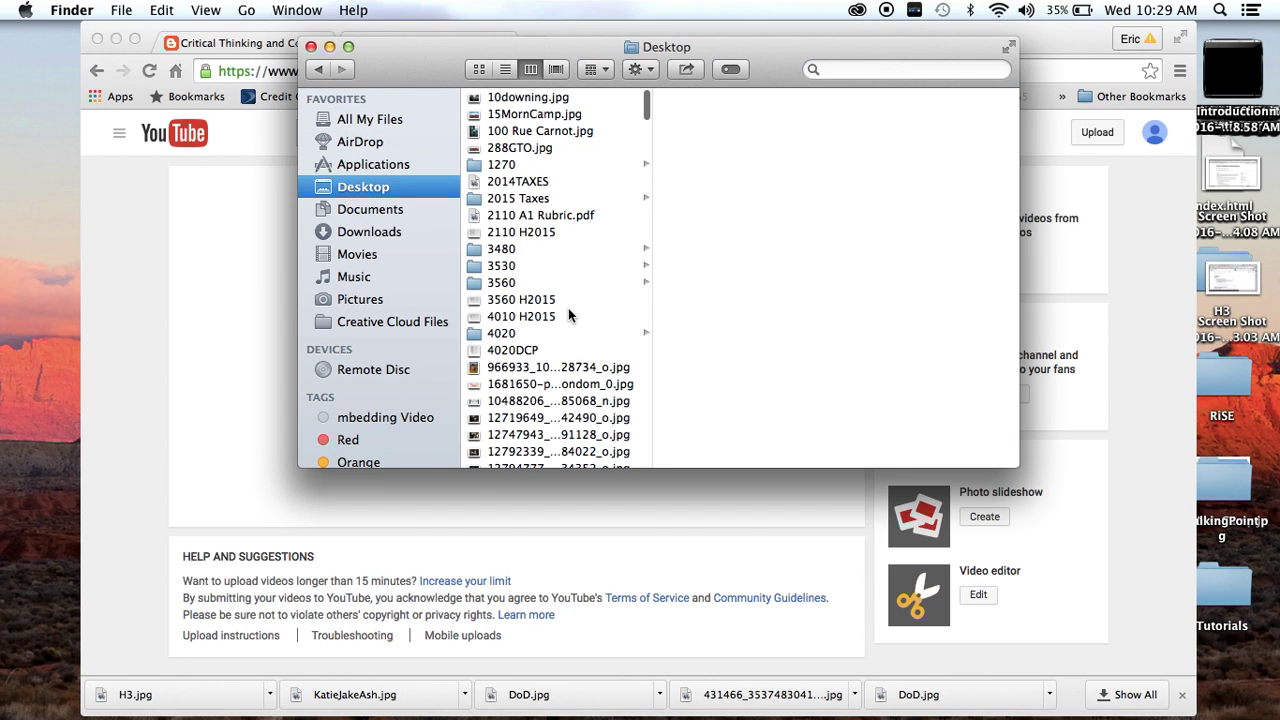
left_click(523, 165)
left_click(703, 198)
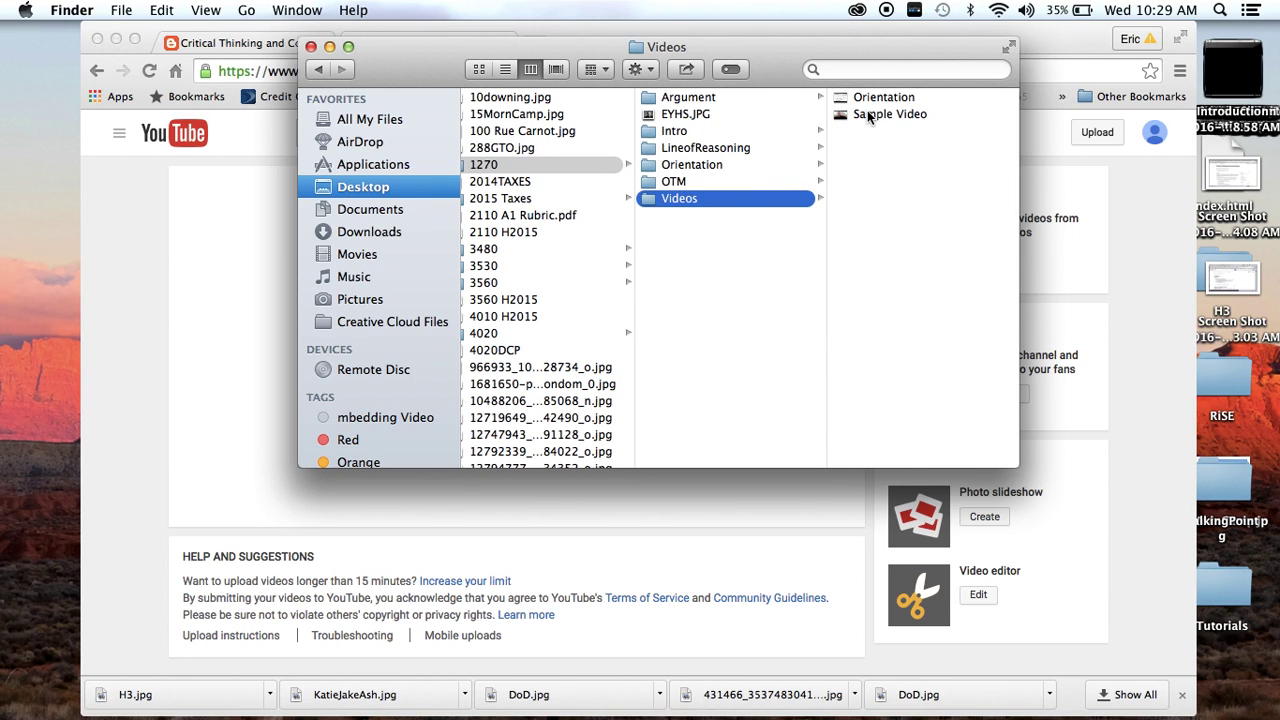
left_click_drag(867, 113, 254, 336)
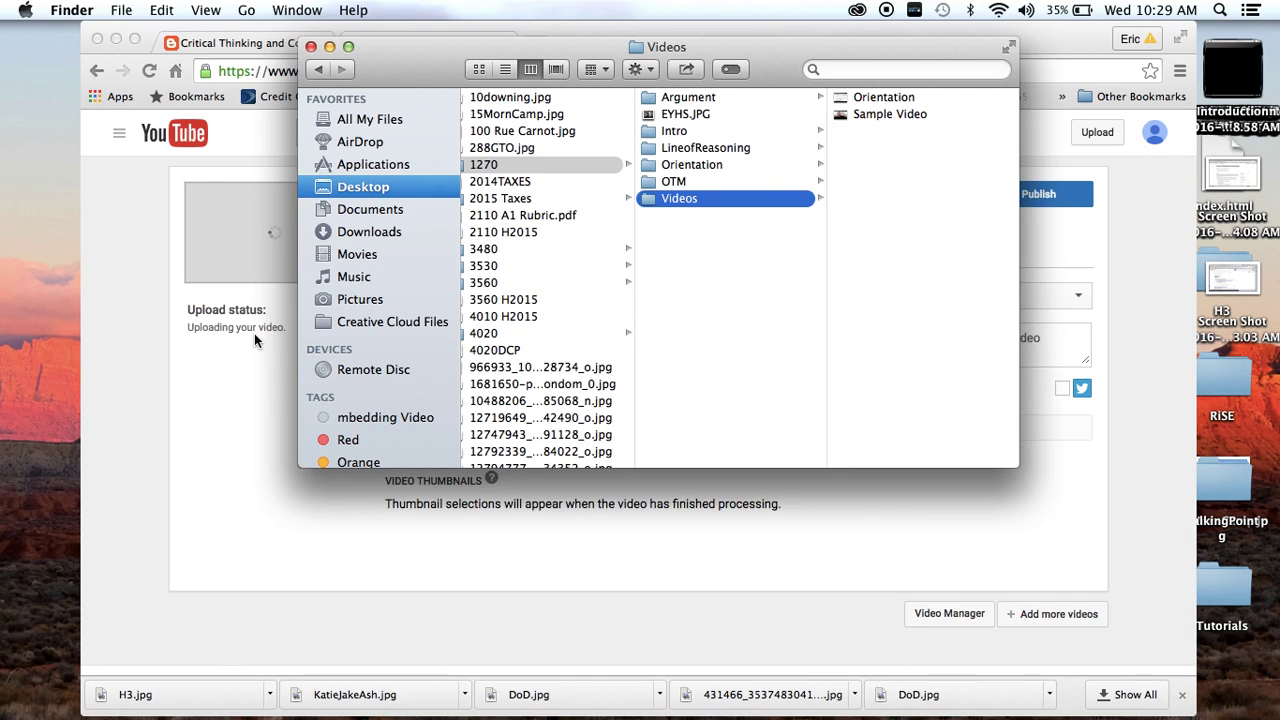
left_click(311, 47)
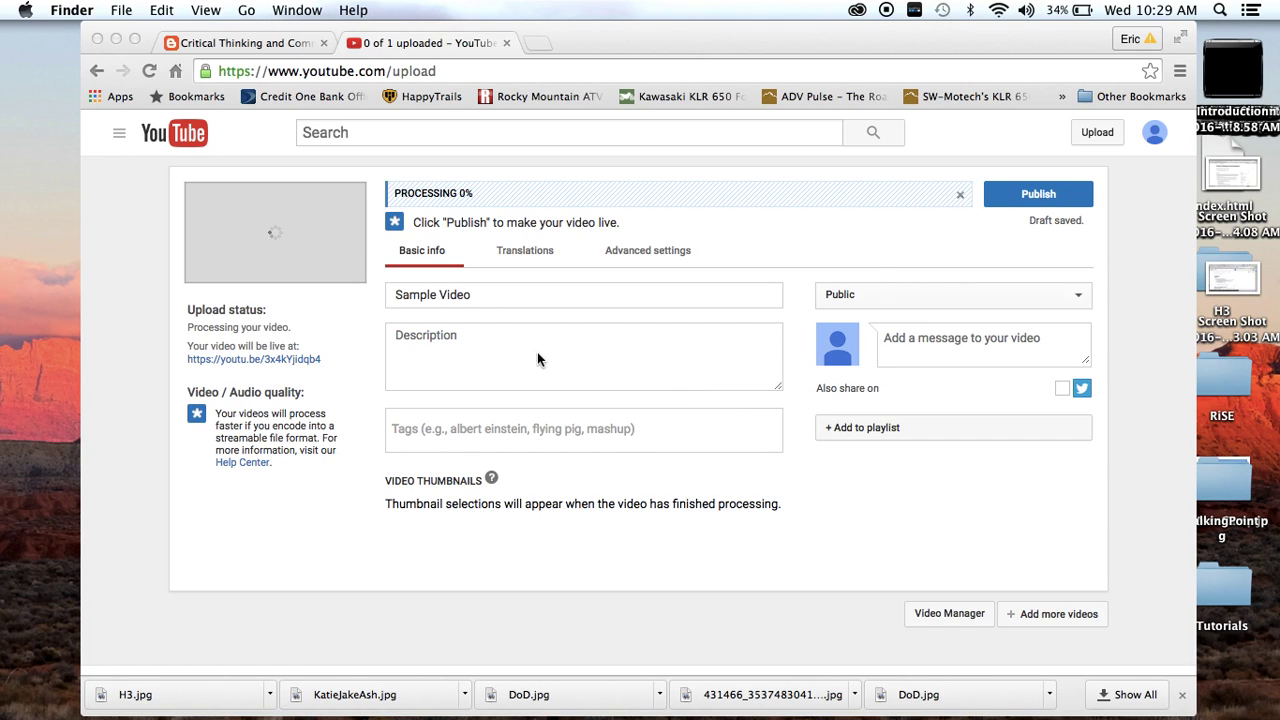
Step: Replace the uploaded video's title with "First Constructive - " followed by the speaker's surname
left_click(491, 294)
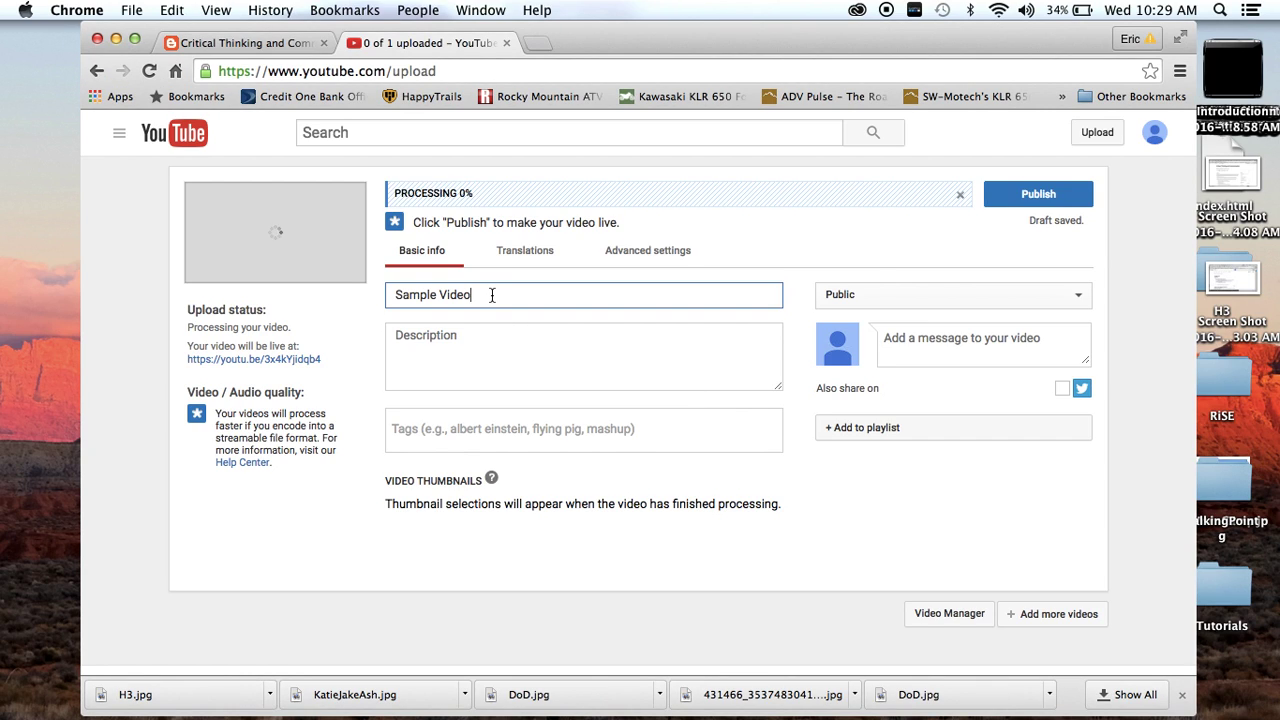
key("BackSpace")
key("BackSpace")
key("BackSpace")
key("BackSpace")
key("BackSpace")
key("BackSpace")
key("BackSpace")
key("BackSpace")
key("BackSpace")
key("BackSpace")
key("BackSpace")
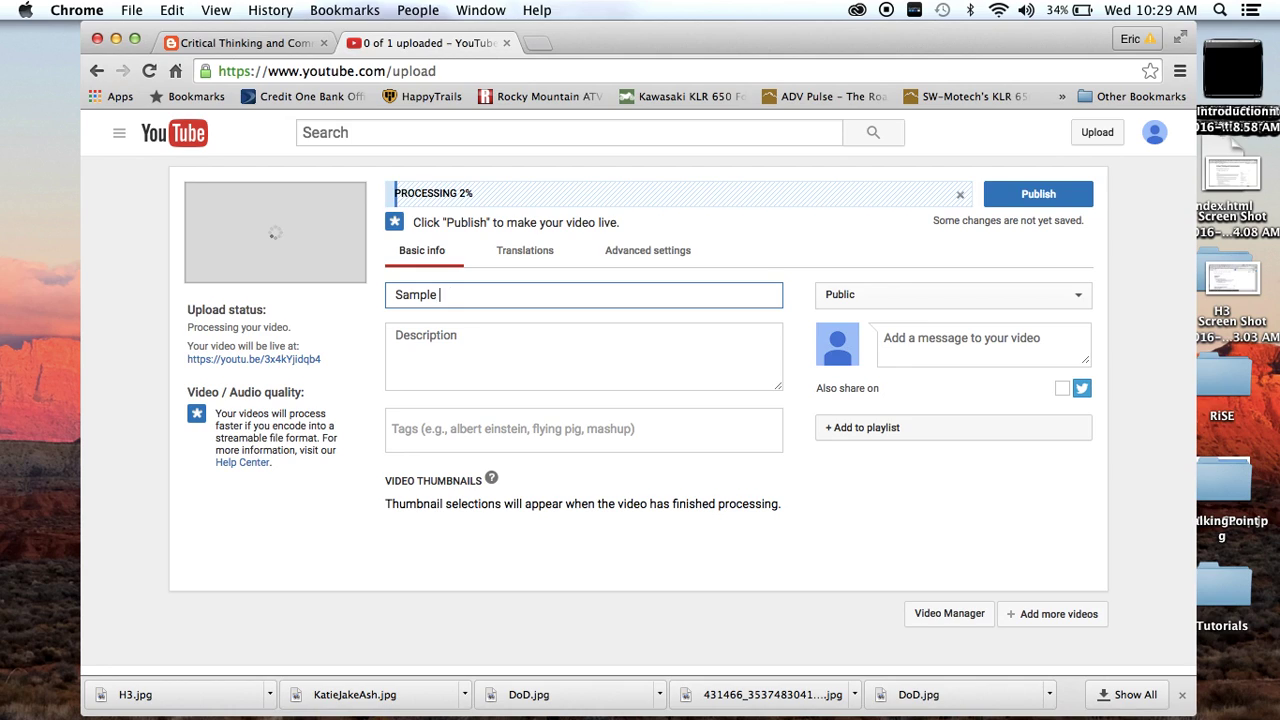
key("BackSpace")
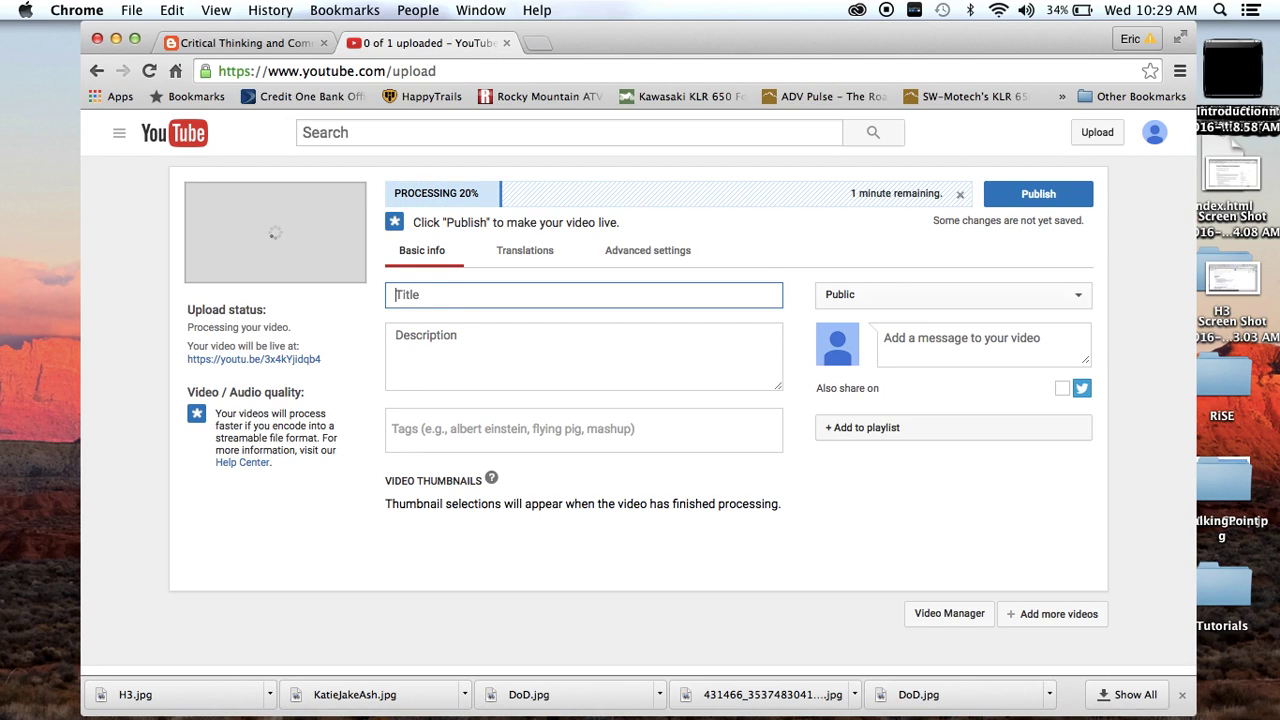
type("First Construc")
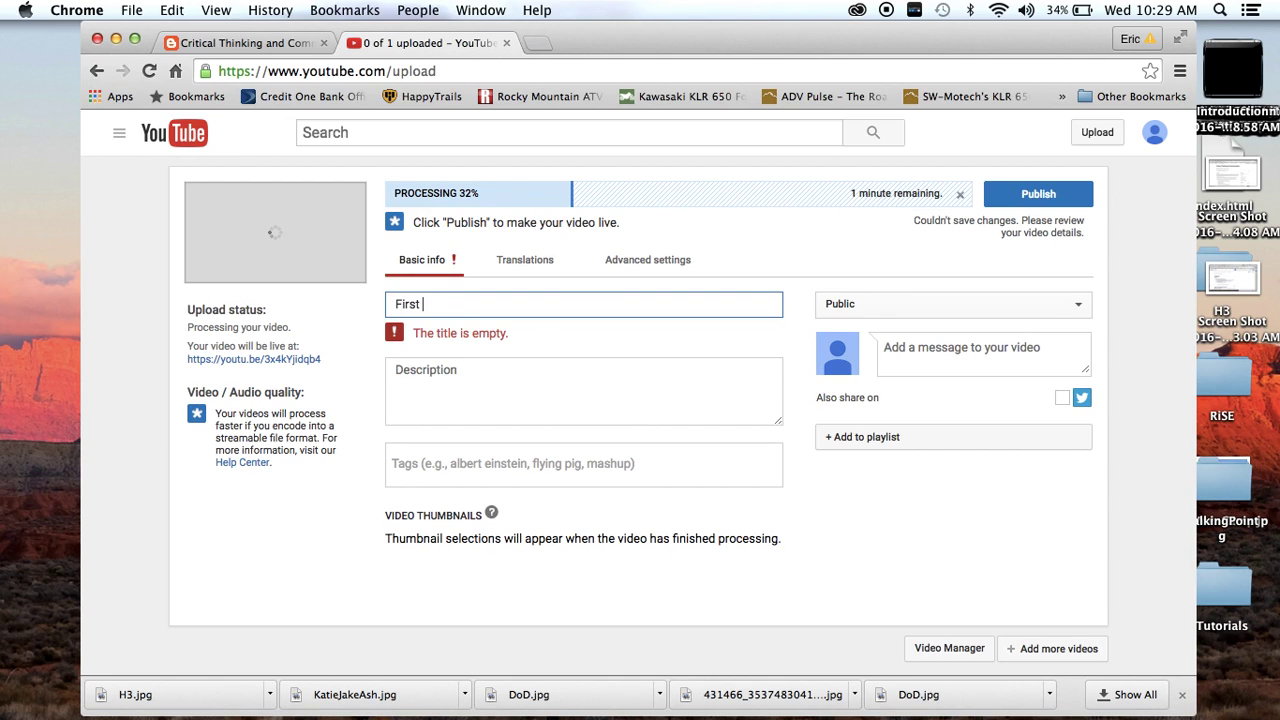
type("tive - ")
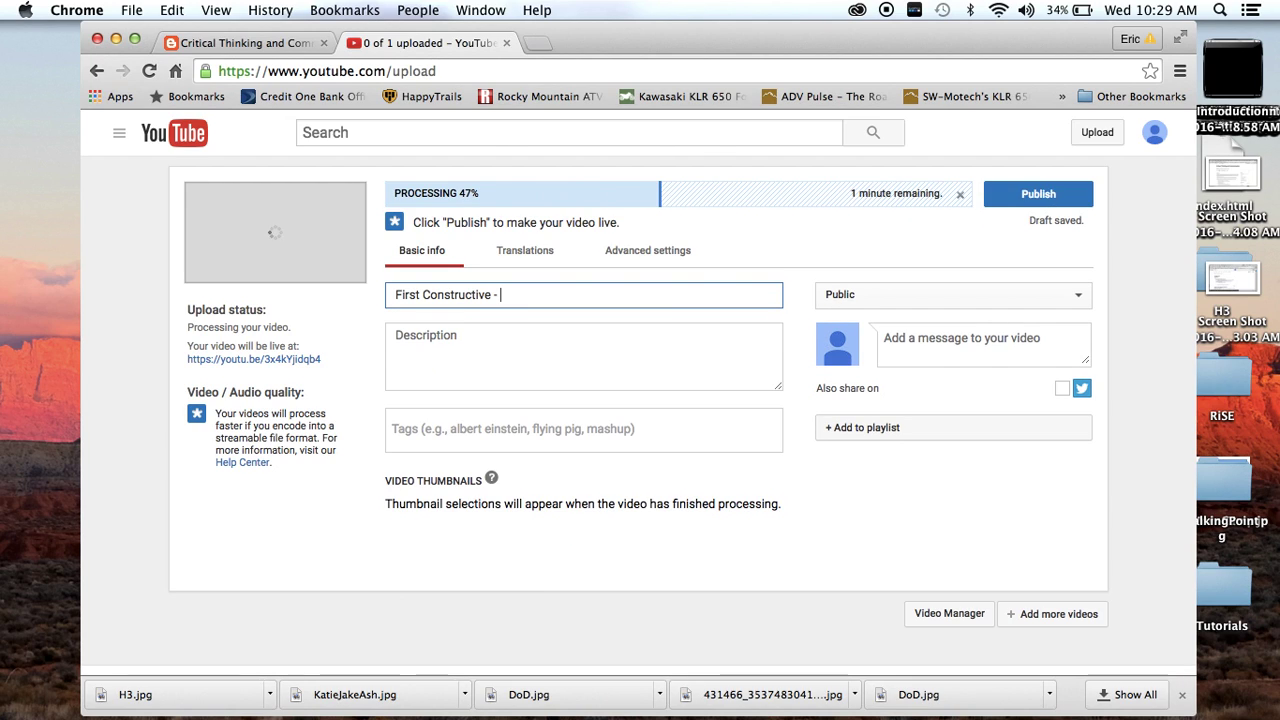
type("YOung")
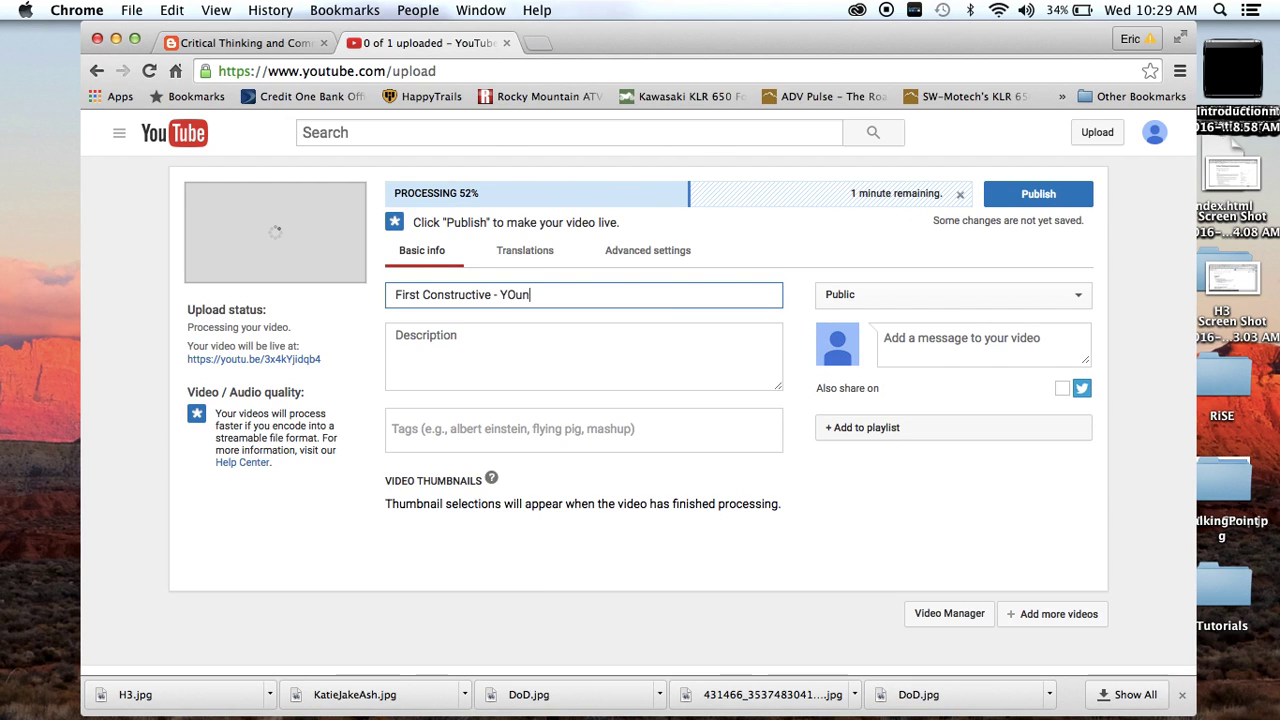
key("BackSpace")
key("BackSpace")
key("BackSpace")
key("BackSpace")
type("oung")
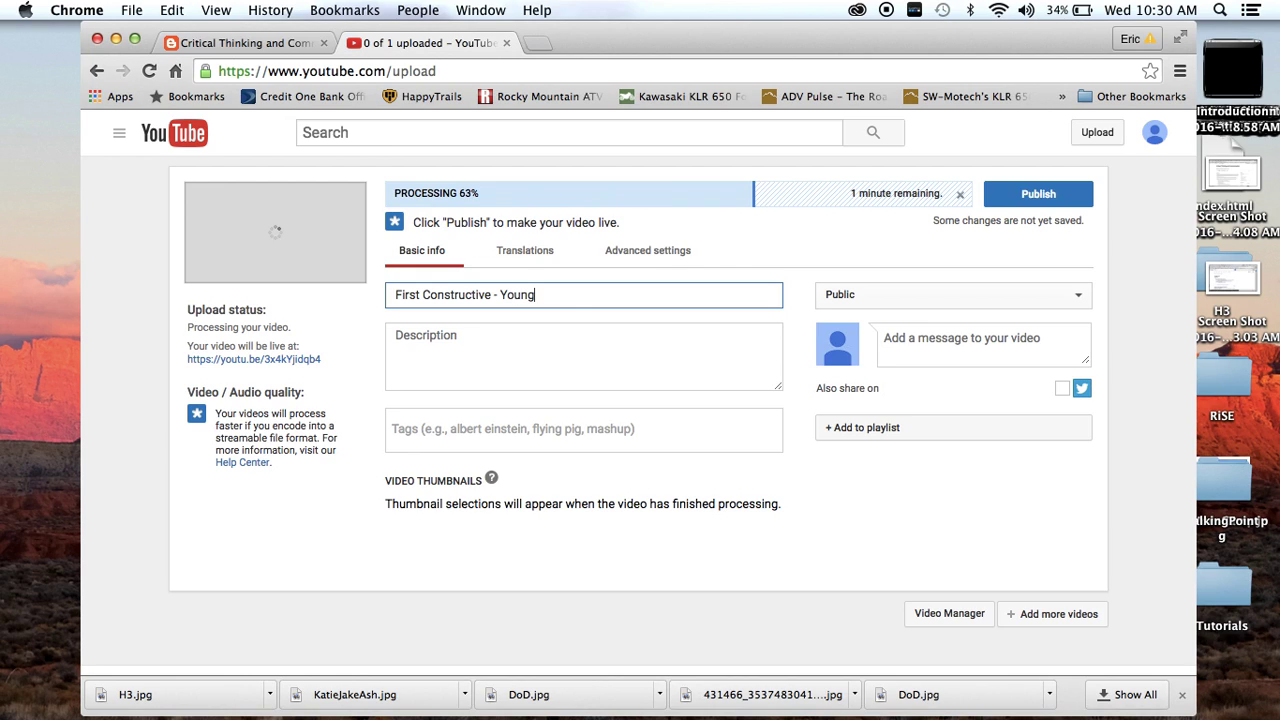
Step: Enter "Arguing Bathroom Rights" as the video's description, correcting the capitalisation of "Bathroom"
left_click(433, 352)
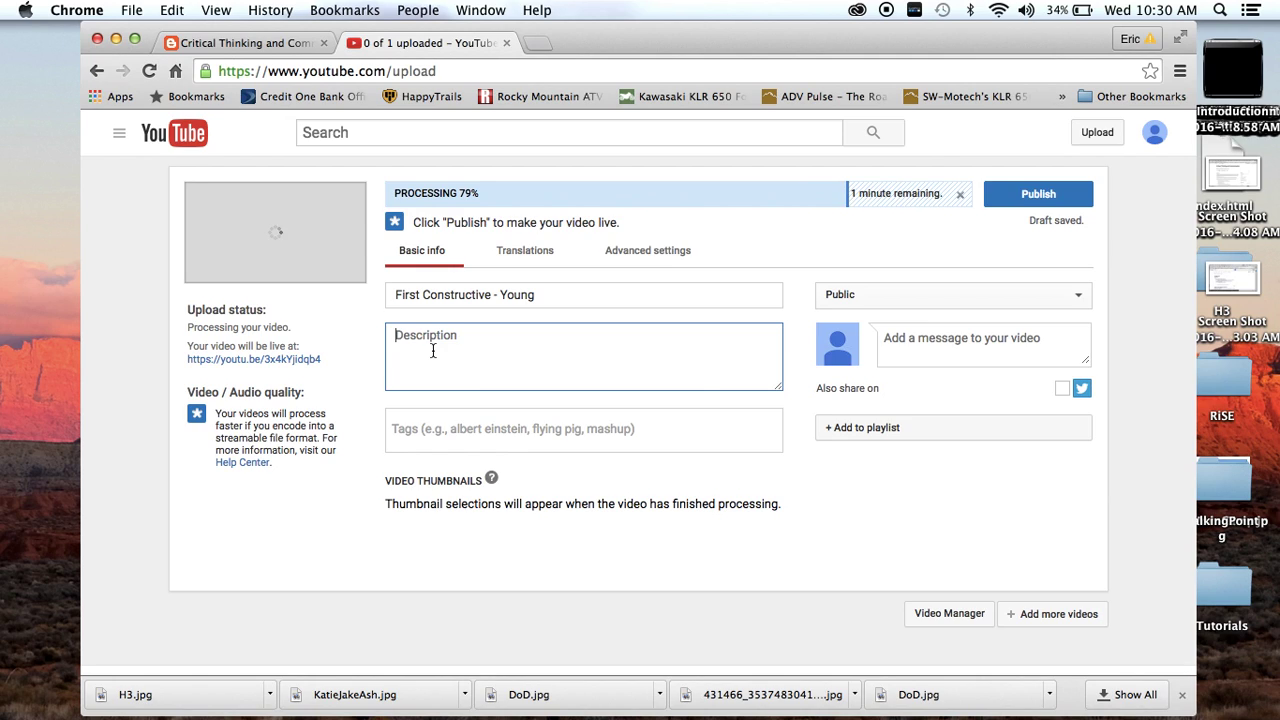
type("Arguing")
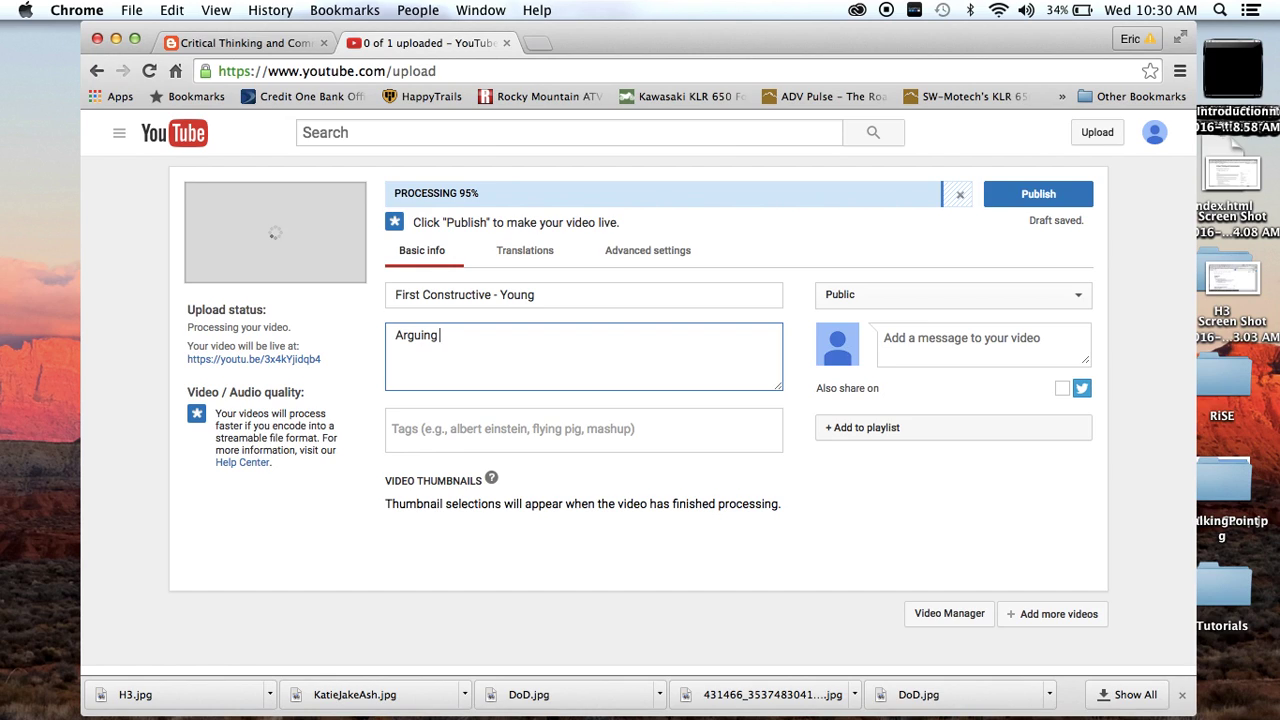
type("BAthr")
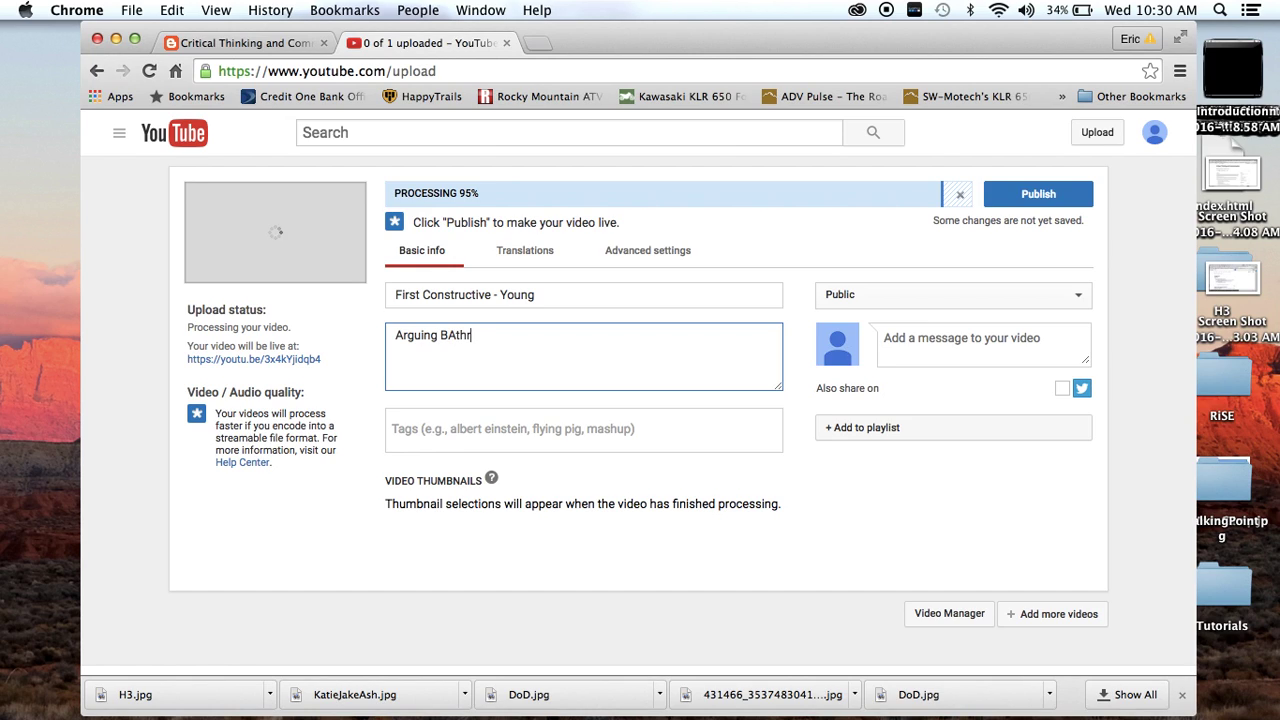
type("oom Rights")
left_click(453, 335)
key("BackSpace")
type("a")
key("Right")
key("Right")
key("Right")
key("Right")
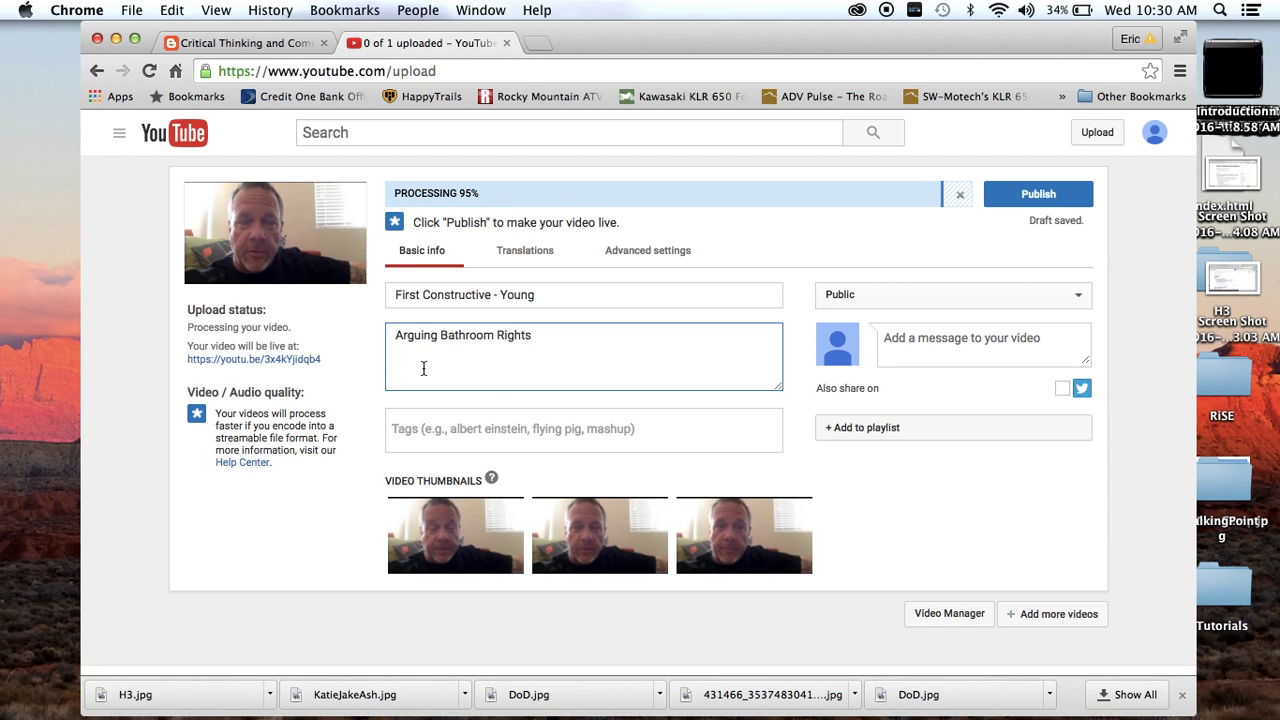
Step: Set the third suggested image as the video's thumbnail and publish the video as Public
mouse_move(444, 545)
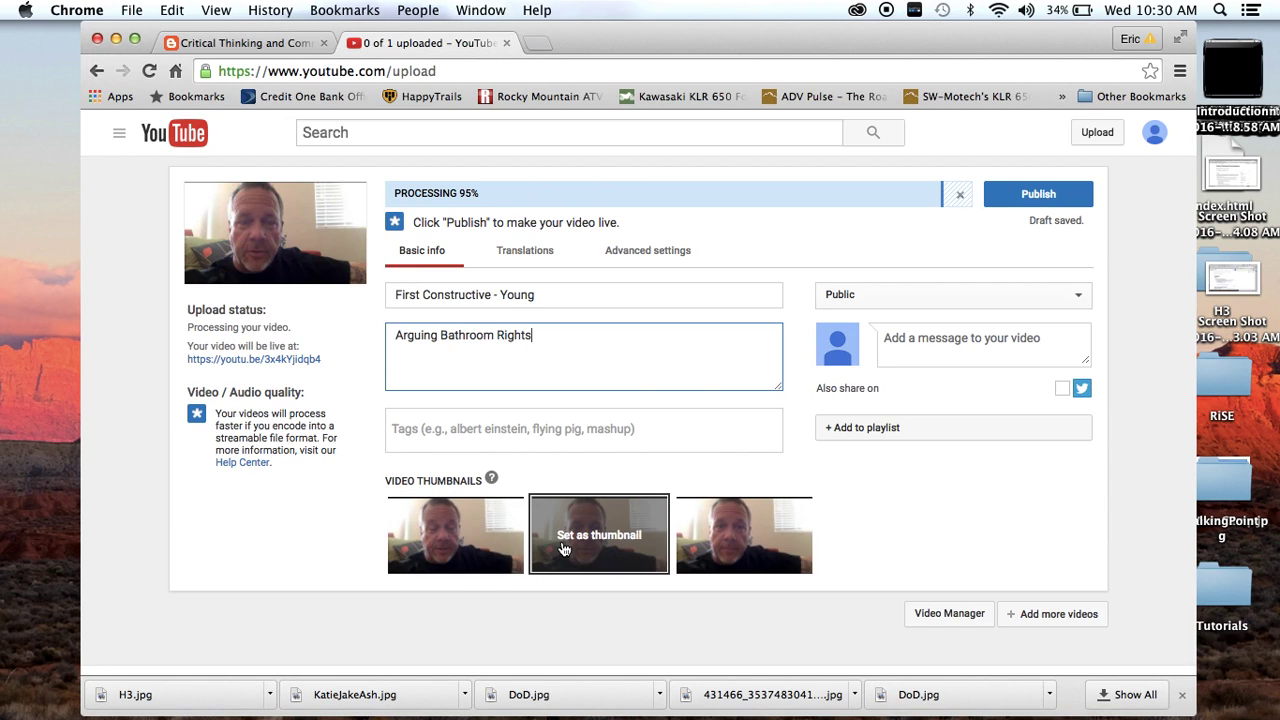
left_click(698, 528)
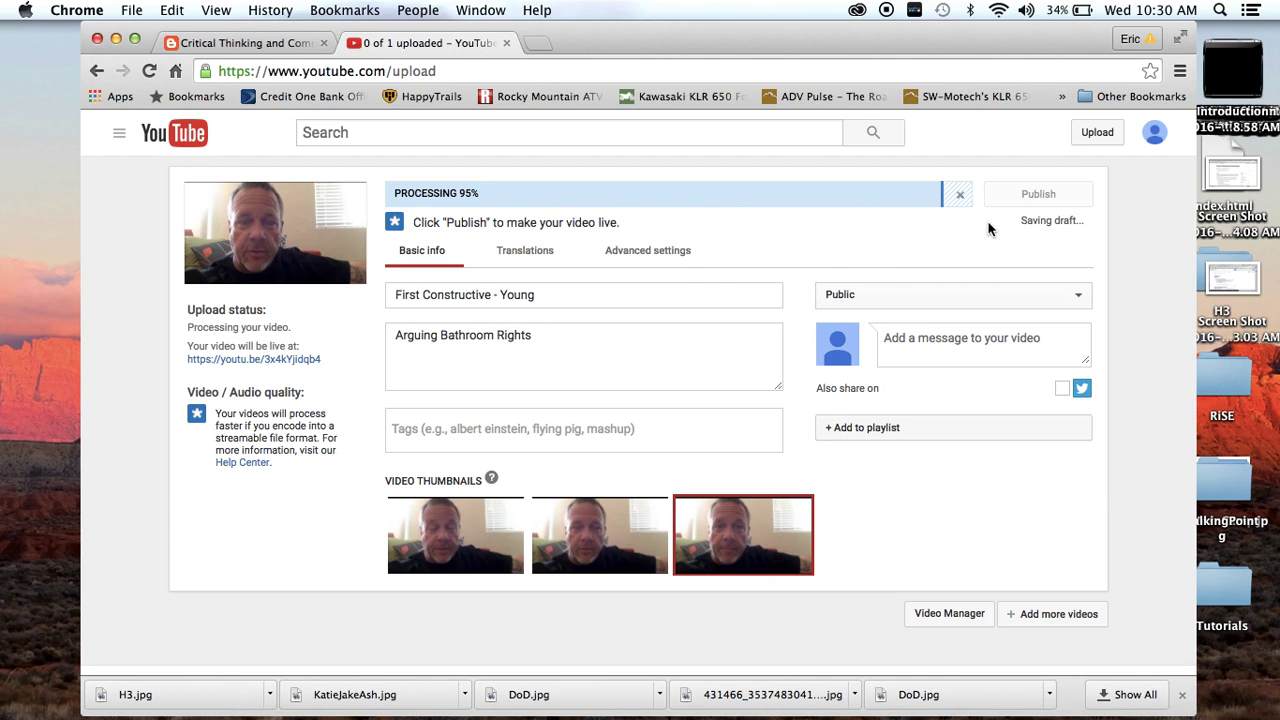
left_click(1022, 204)
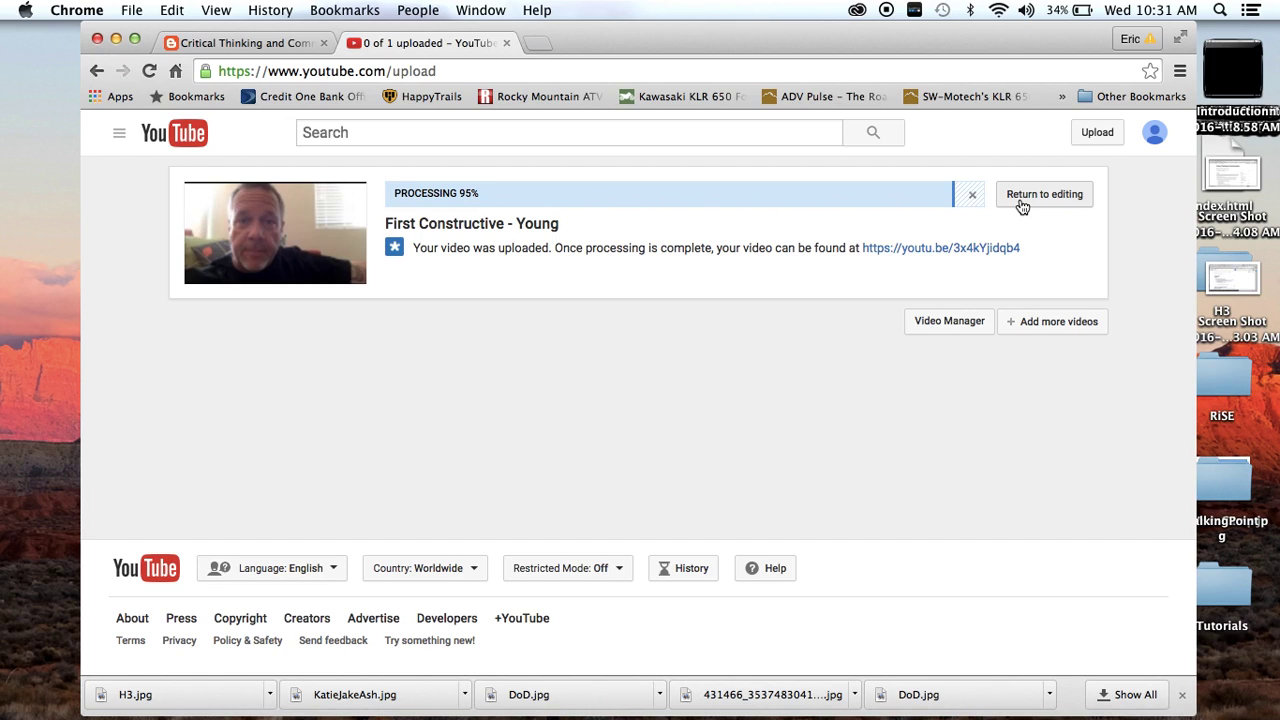
Step: Open the newly published First Constructive video from the Video Manager and pause its playback
left_click(950, 321)
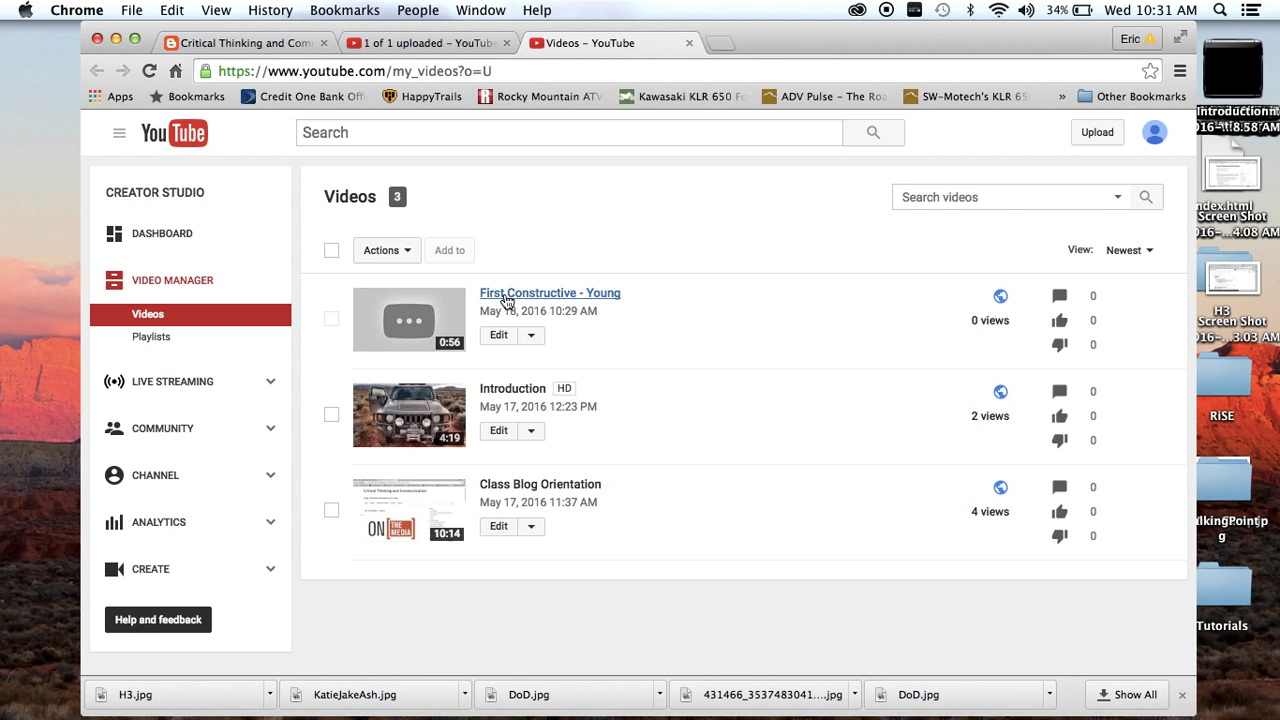
left_click(456, 320)
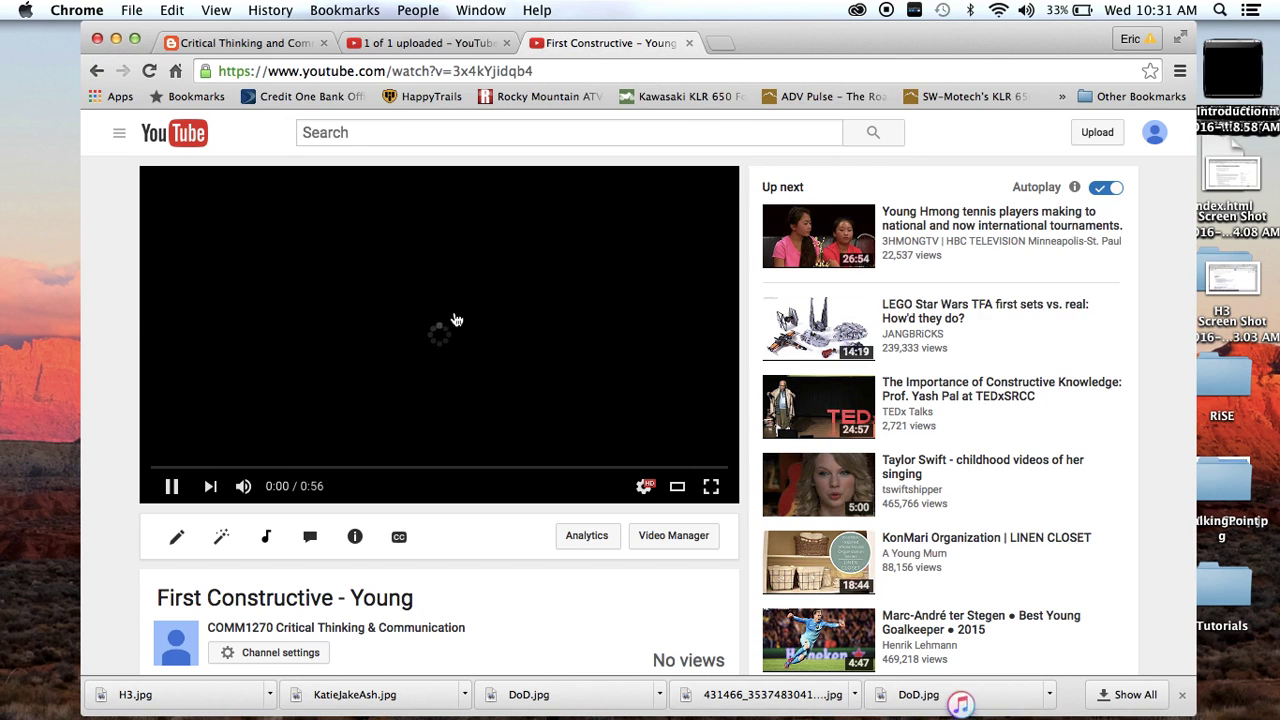
left_click(173, 487)
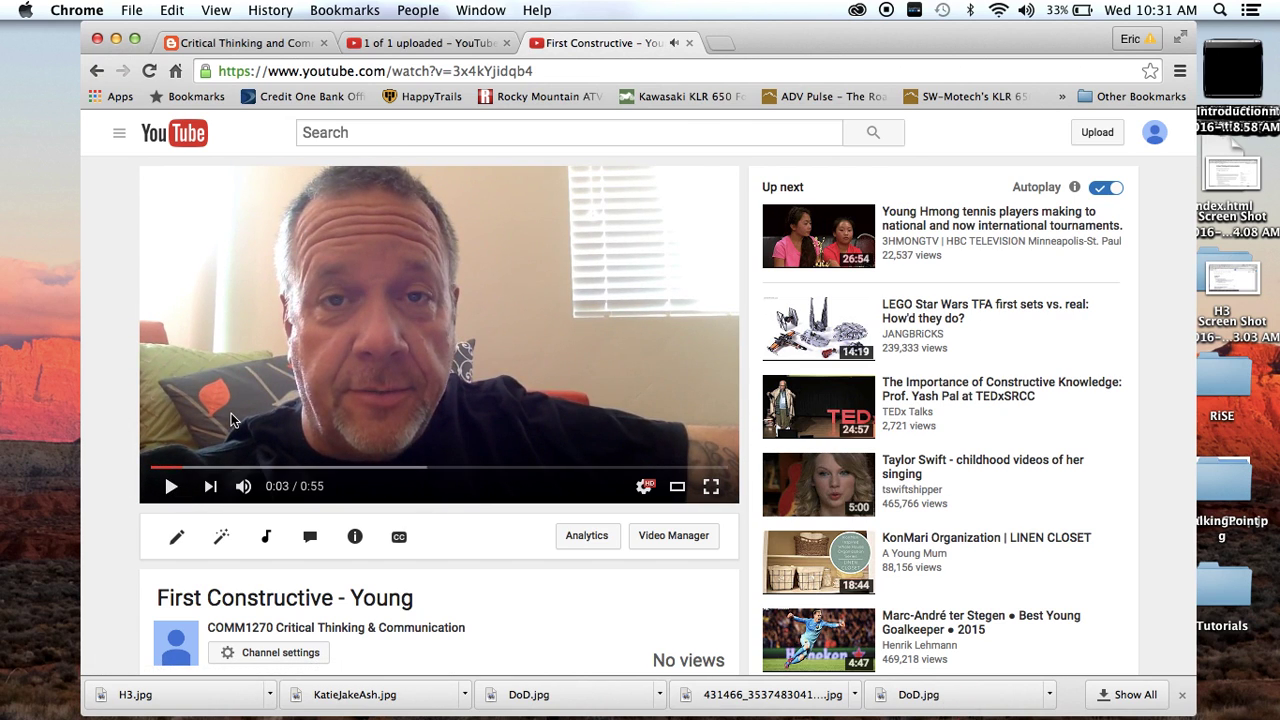
Step: Bring up the embed code in the sharing options of the First Constructive video
scroll(231, 413, "down", 2)
scroll(231, 415, "down", 3)
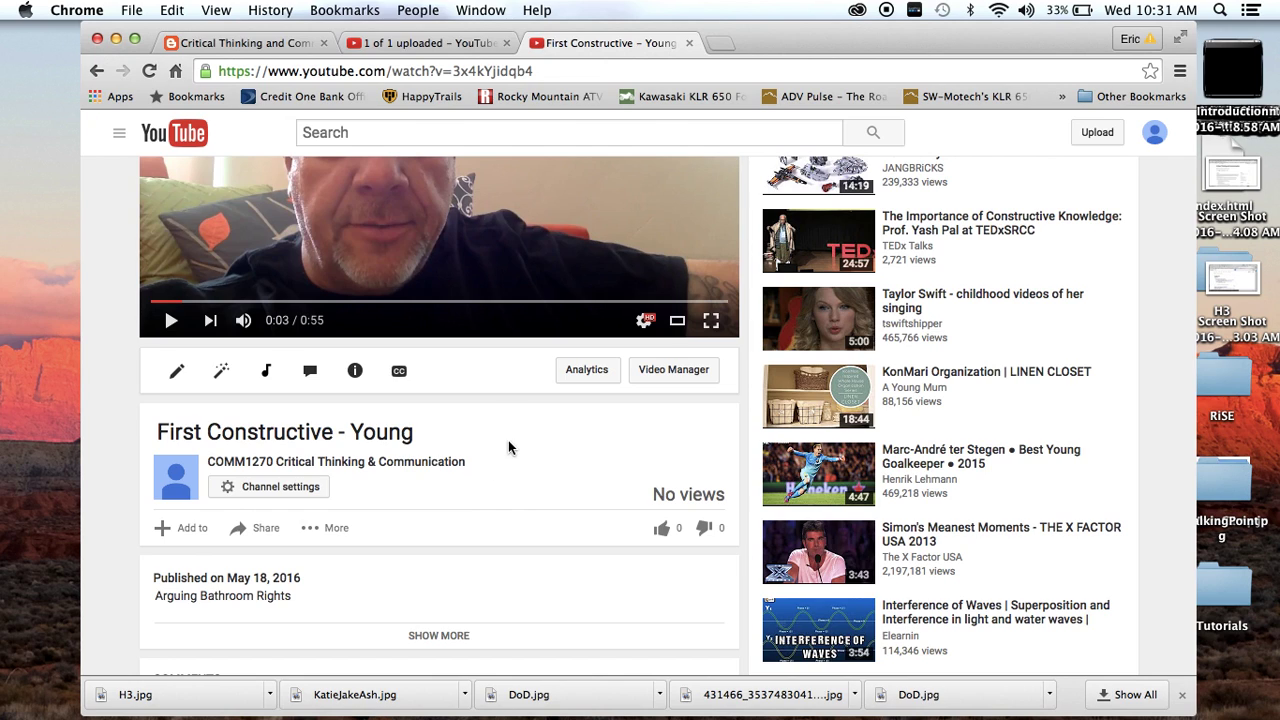
scroll(508, 440, "down", 3)
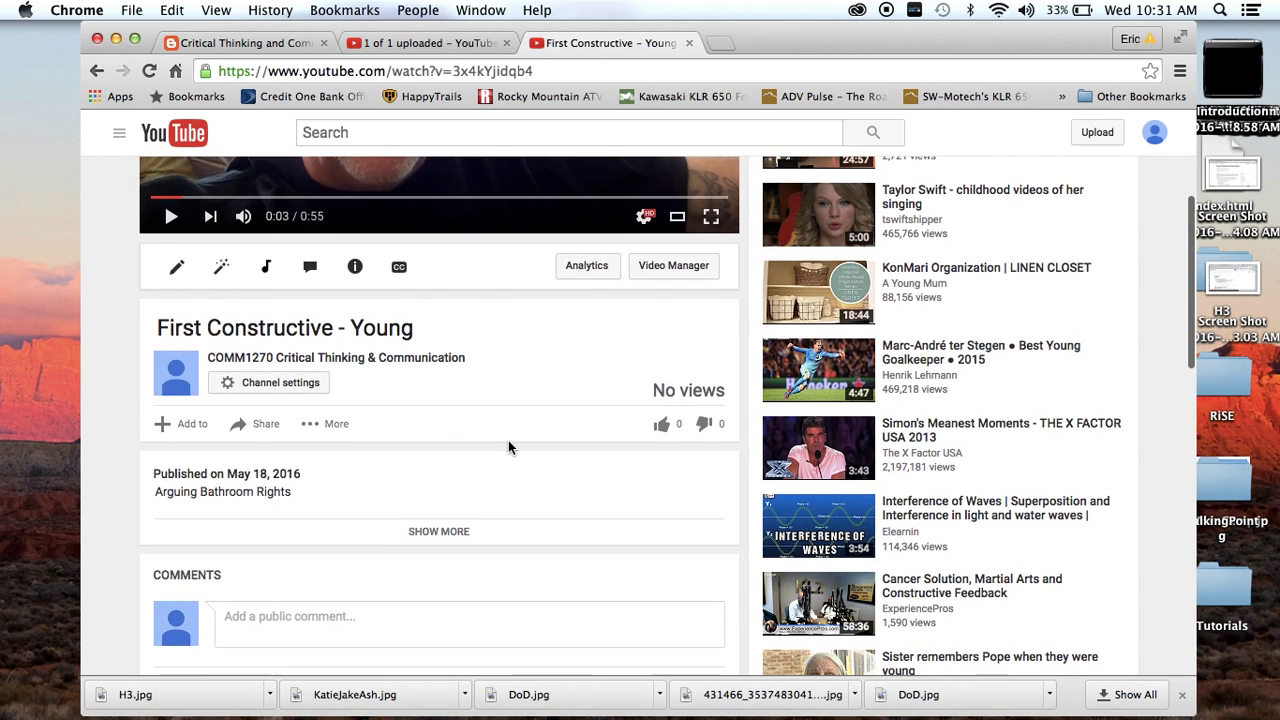
left_click(263, 425)
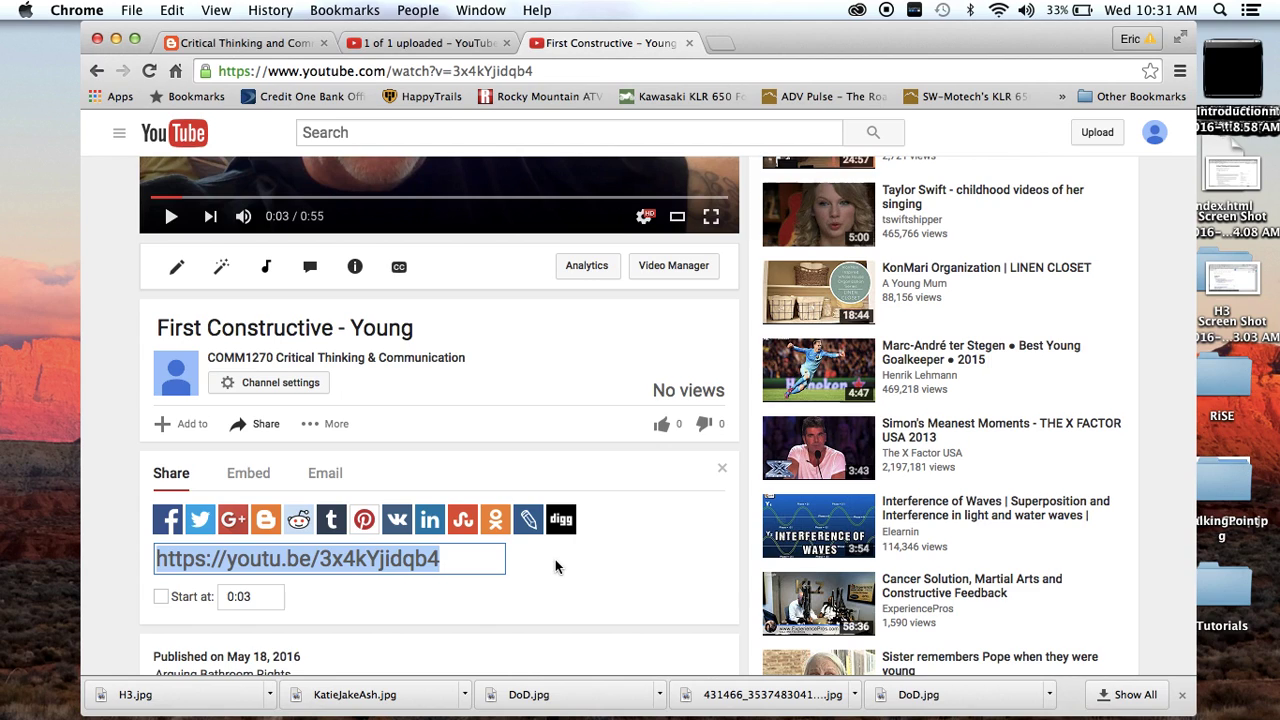
left_click(247, 474)
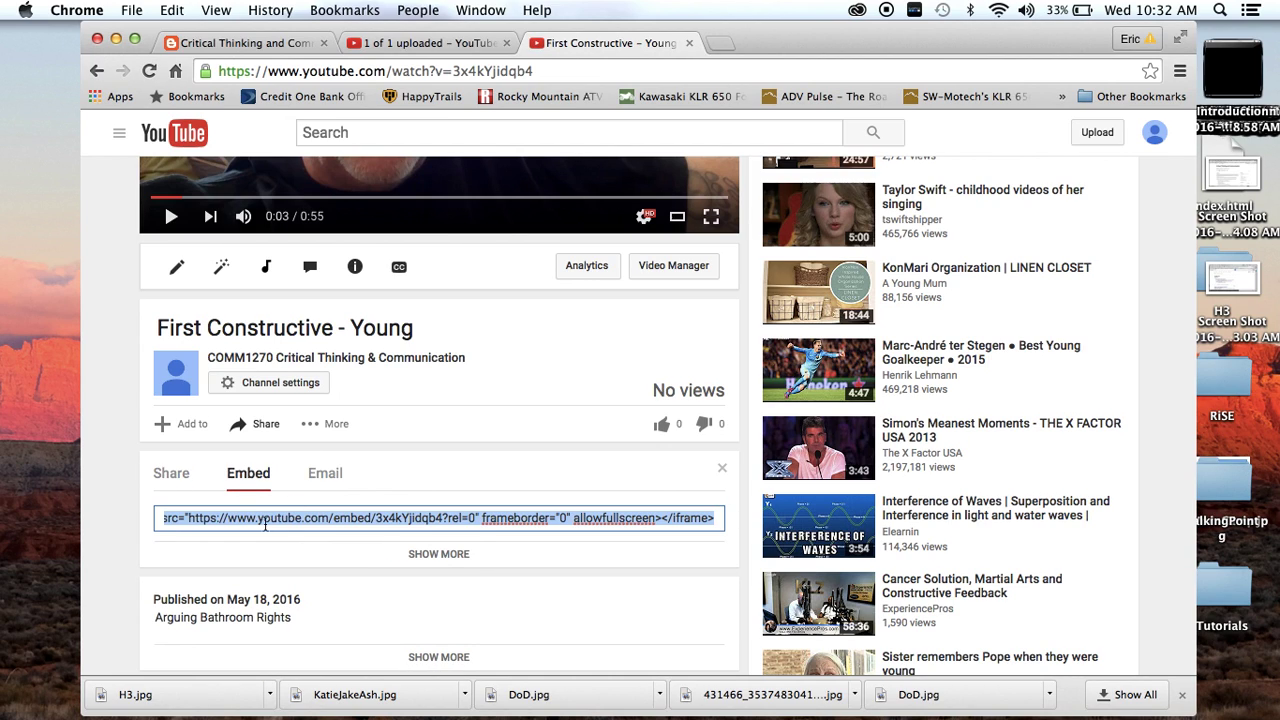
scroll(119, 556, "down", 3)
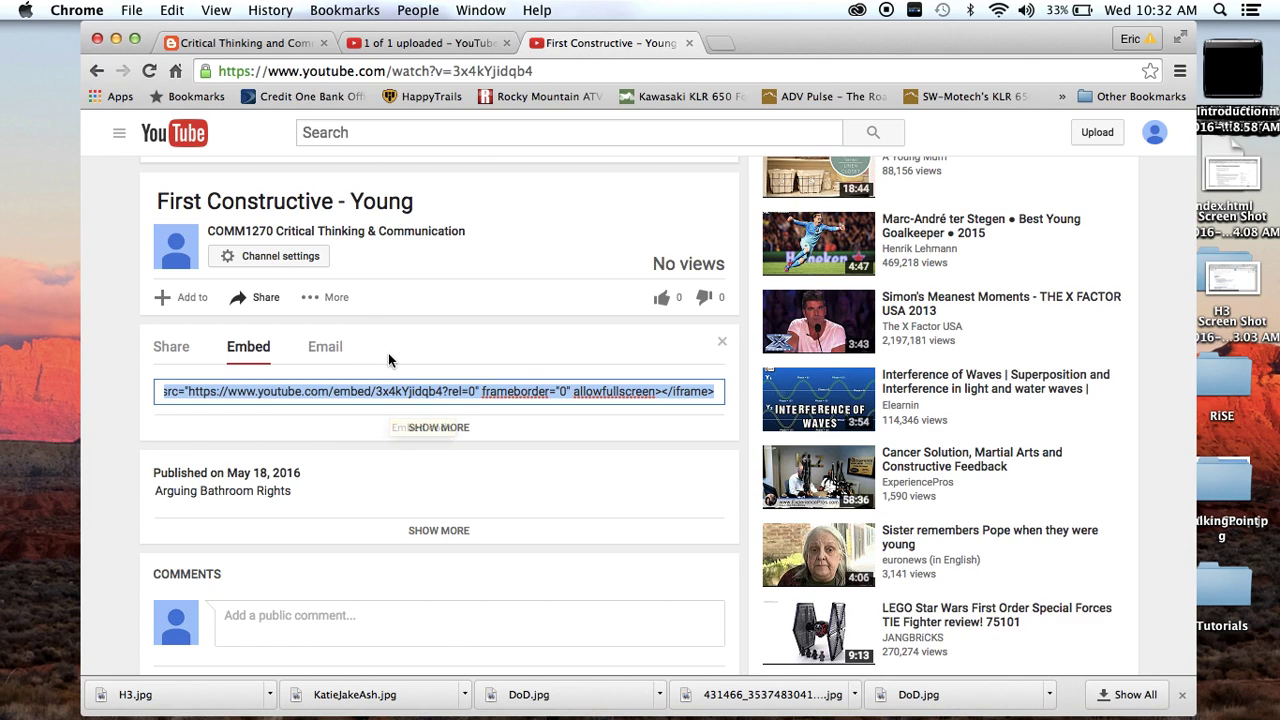
Step: Open comm1270online.blogspot.com in a new browser tab and sign in to Blogger
left_click(715, 42)
type("com")
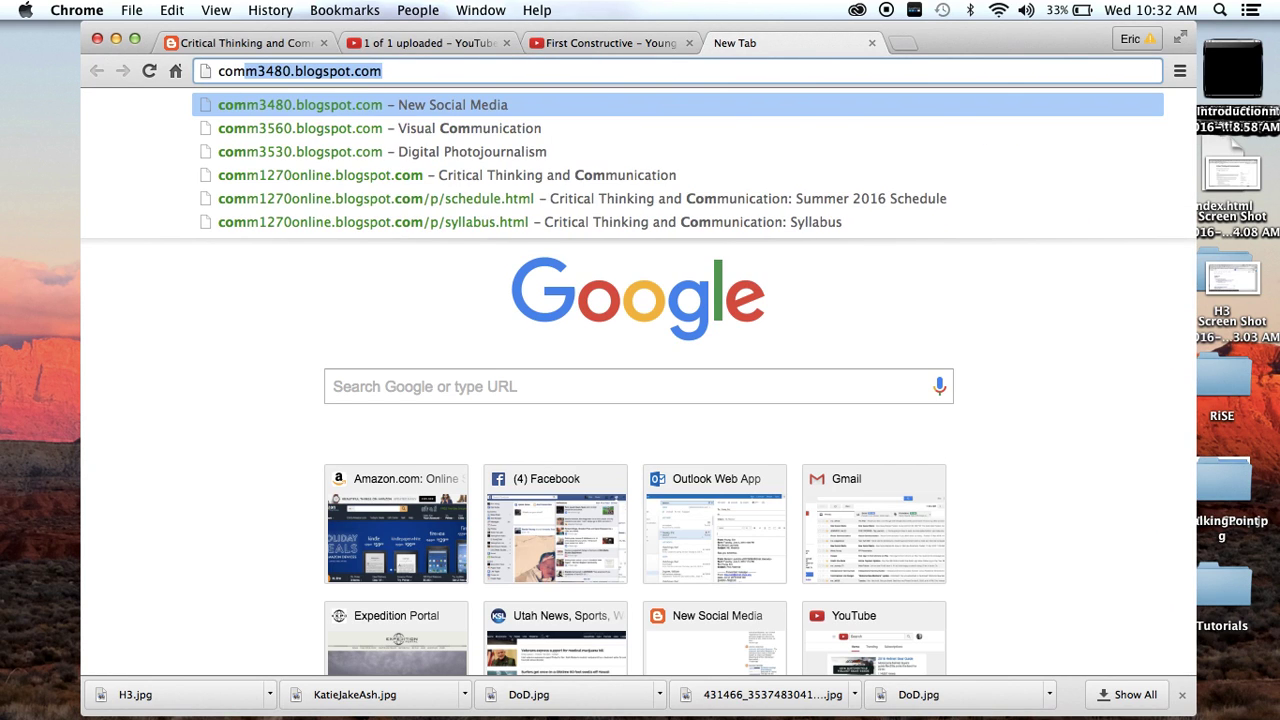
type("m12")
key("Return")
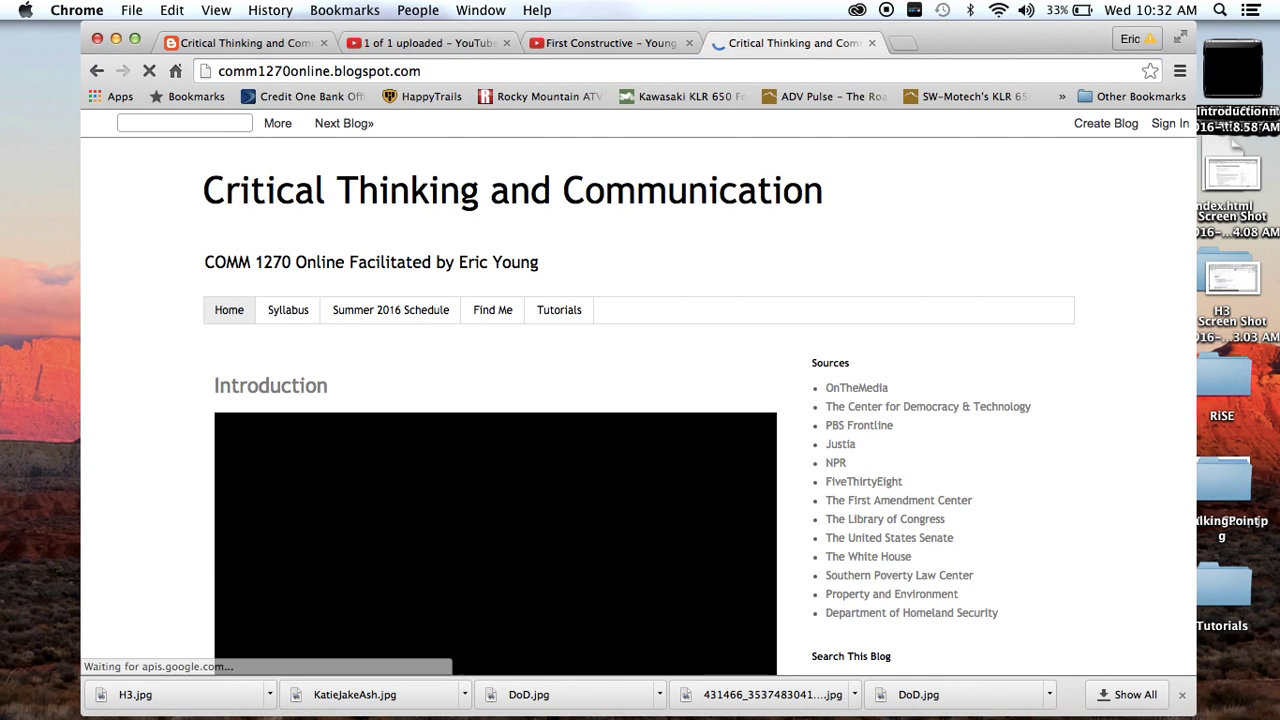
left_click(1168, 124)
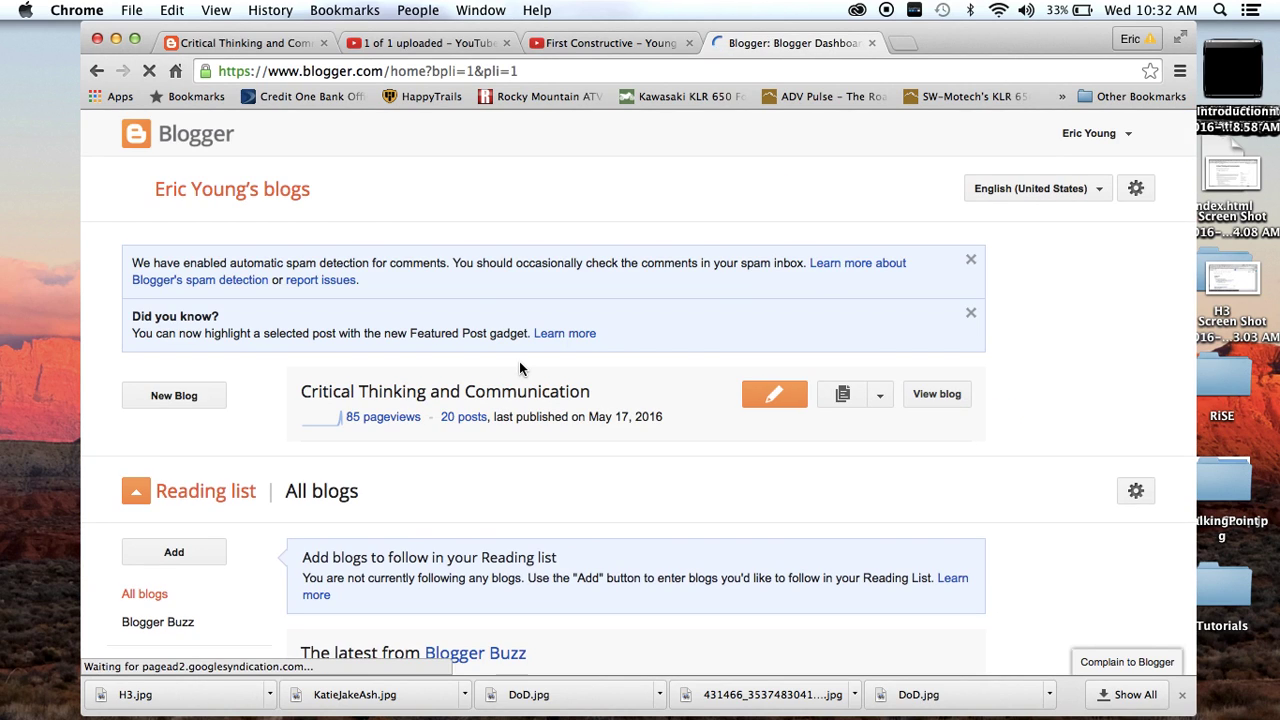
Step: Create a new post on the Critical Thinking and Communication blog and title it "First Constructive"
left_click(751, 399)
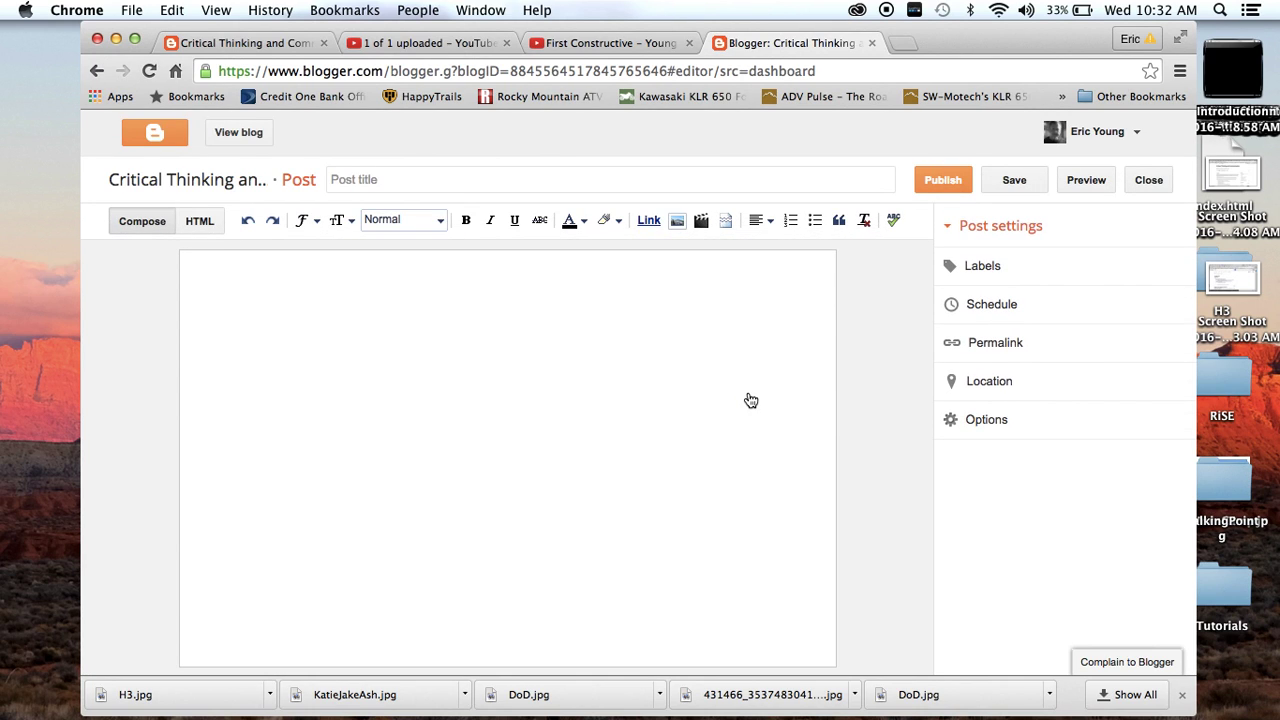
left_click(522, 179)
type("Firs")
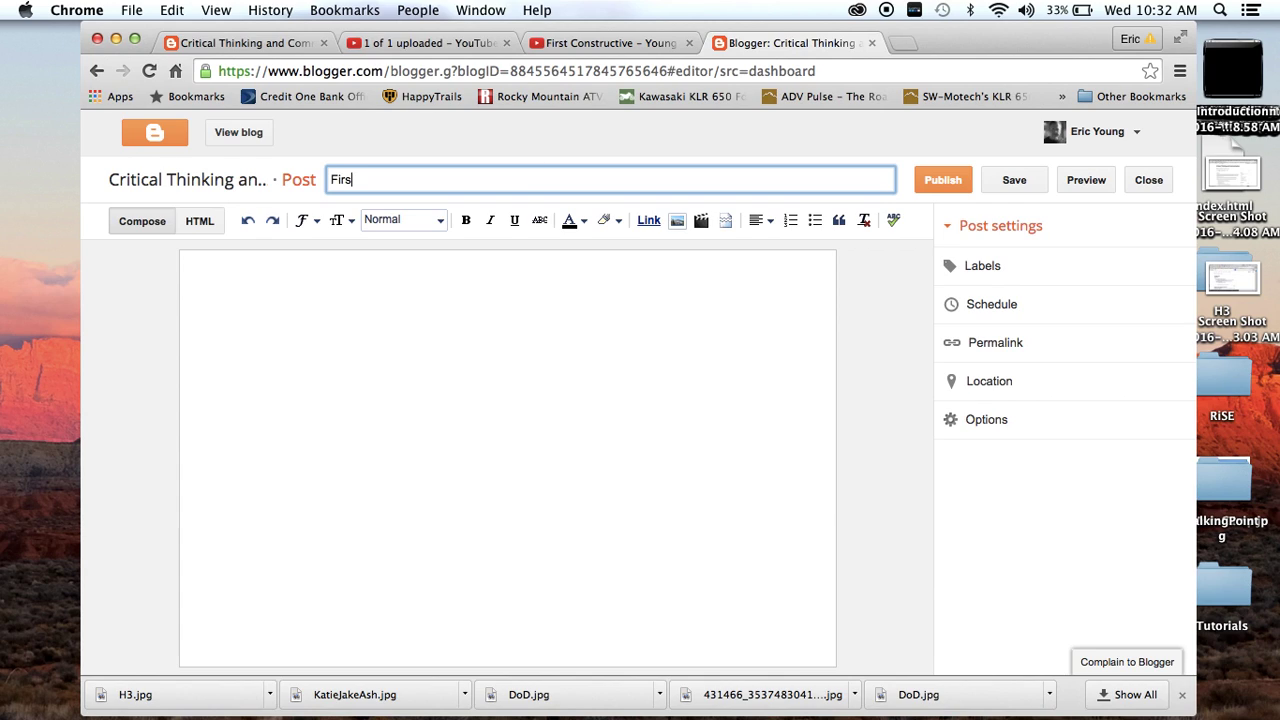
type("t Consgructive")
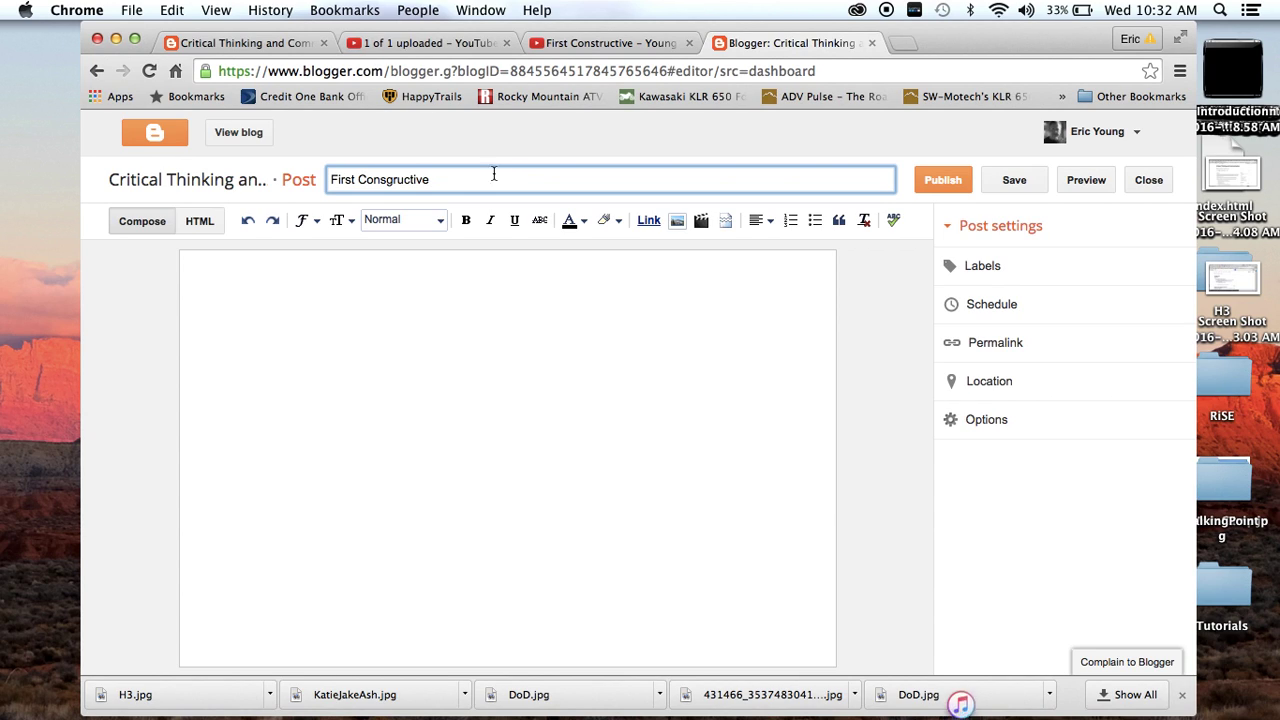
left_click(391, 179)
key("BackSpace")
type("t")
left_click(398, 288)
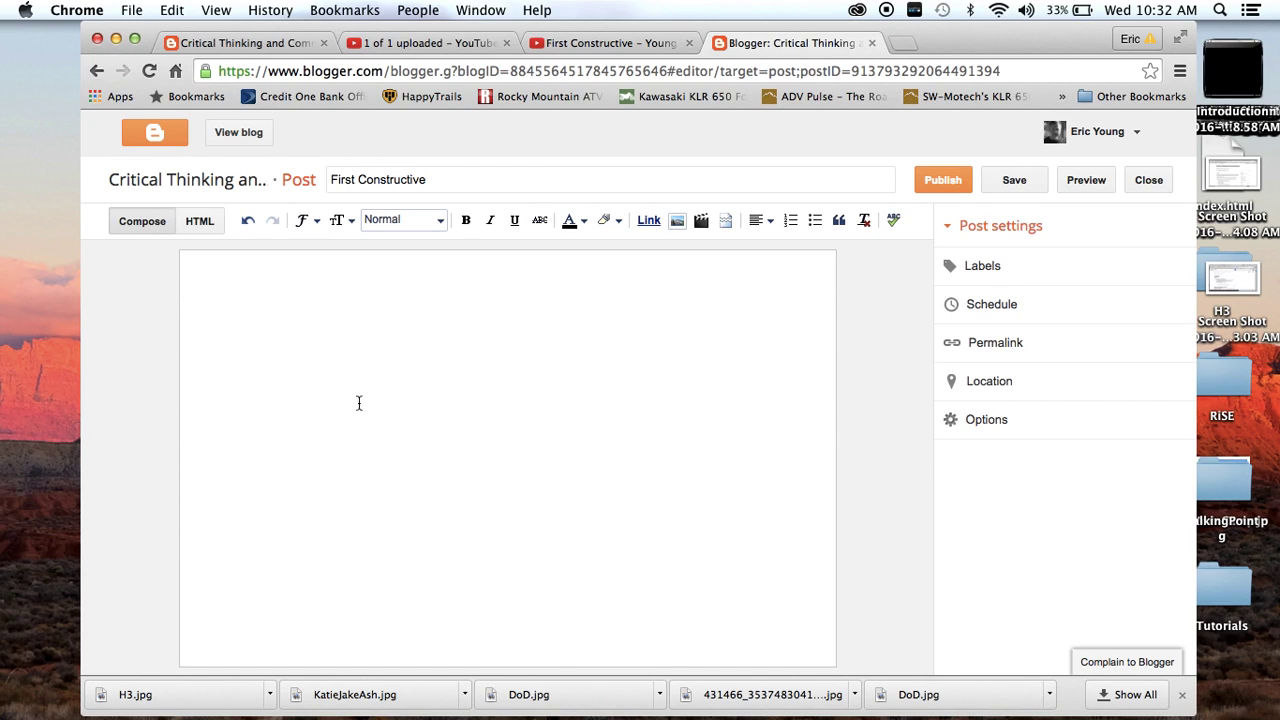
Step: Paste the copied YouTube embed code into the post's HTML source and publish the post from the Compose view
left_click(199, 221)
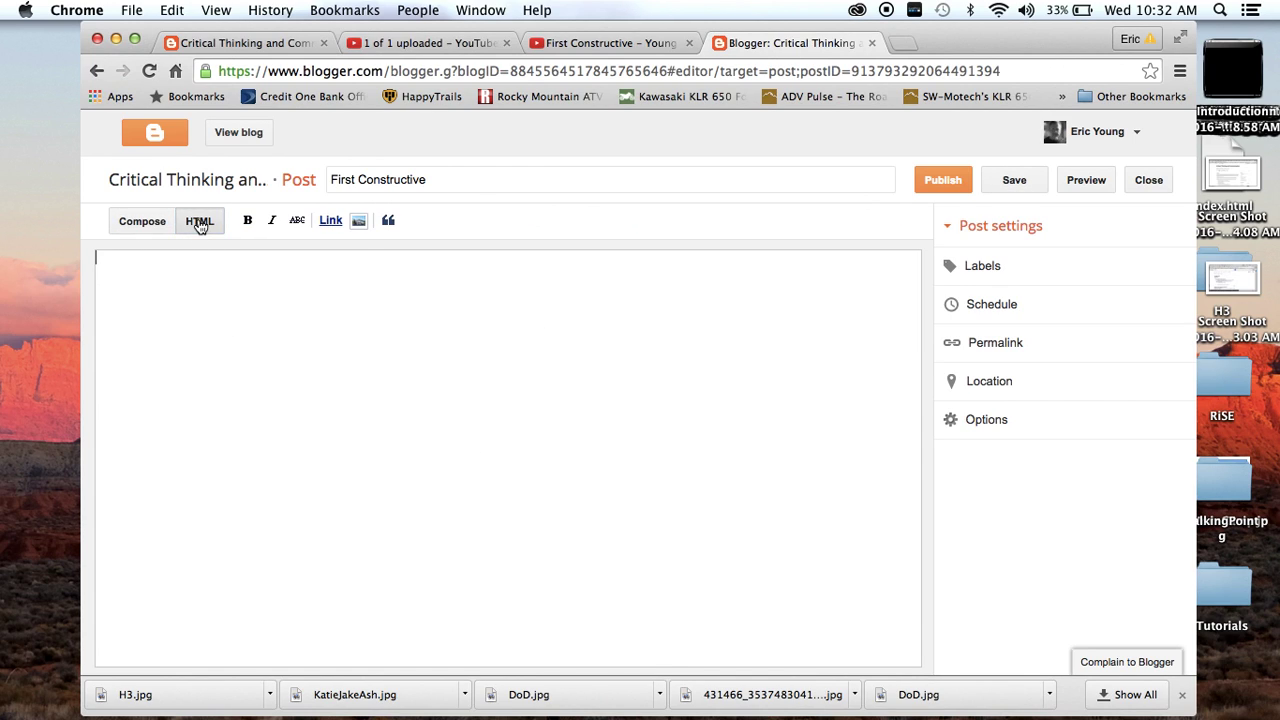
left_click(199, 268)
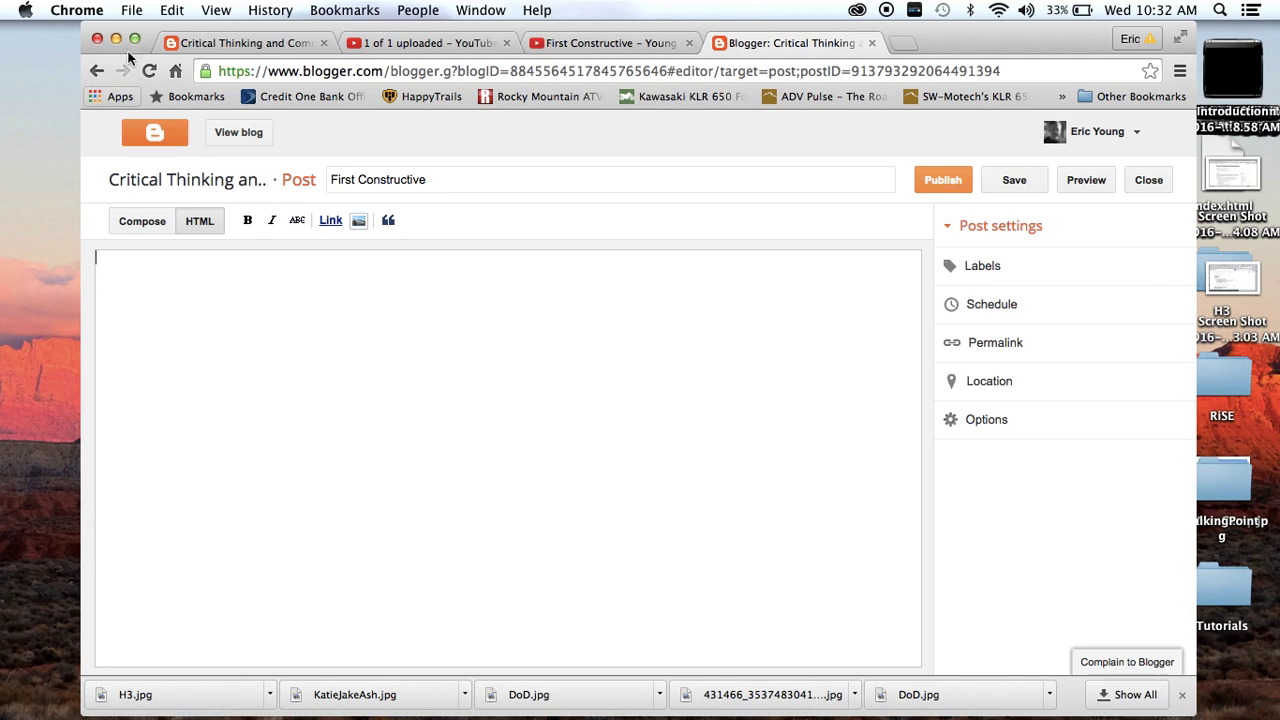
left_click(169, 11)
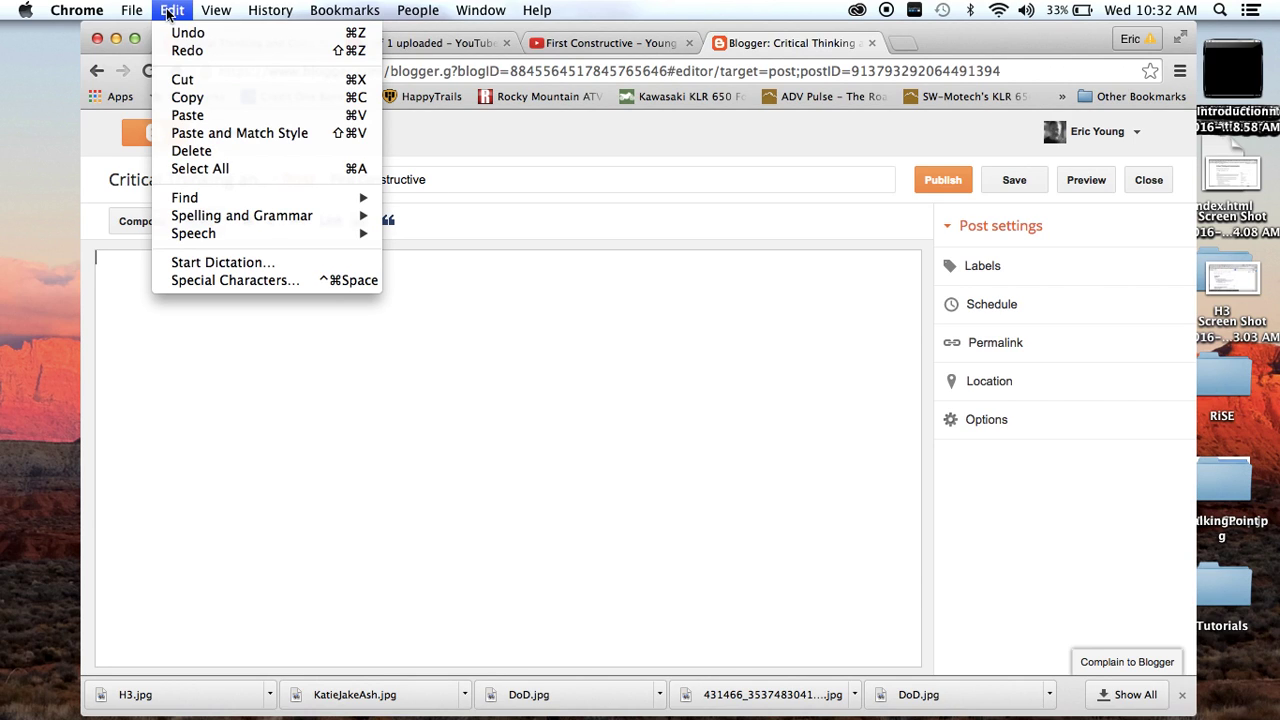
left_click(214, 116)
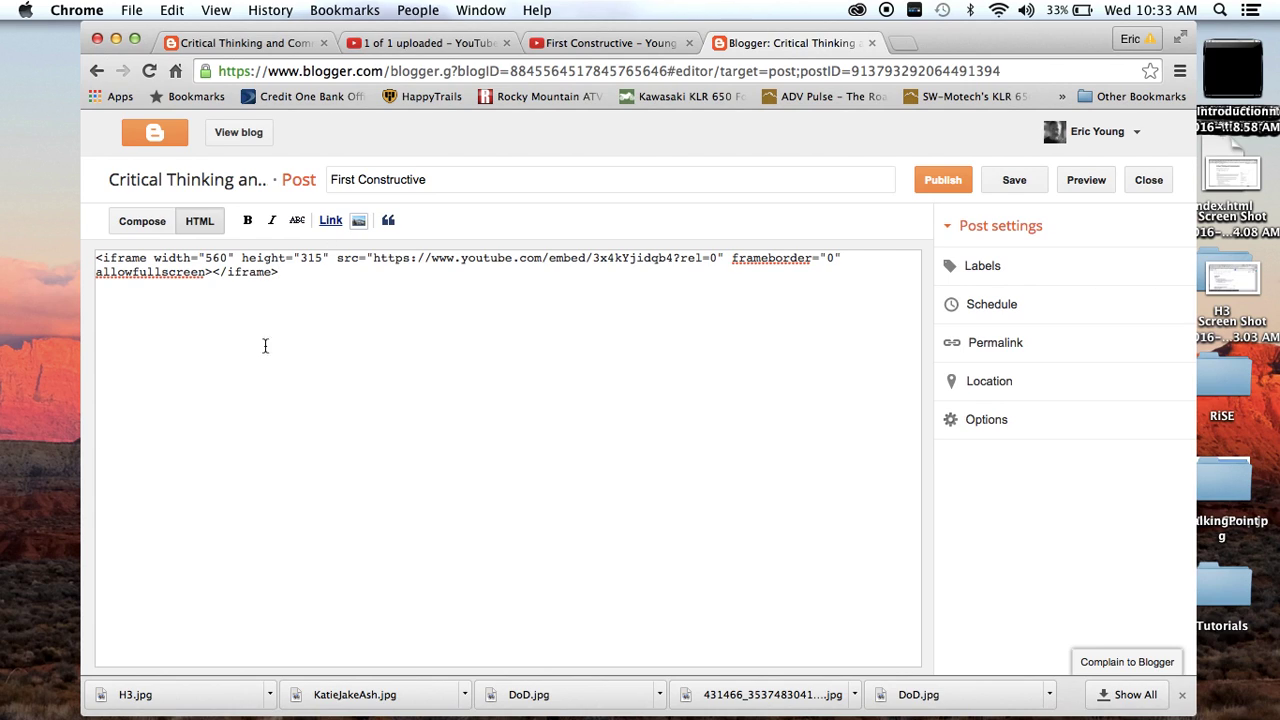
left_click(145, 229)
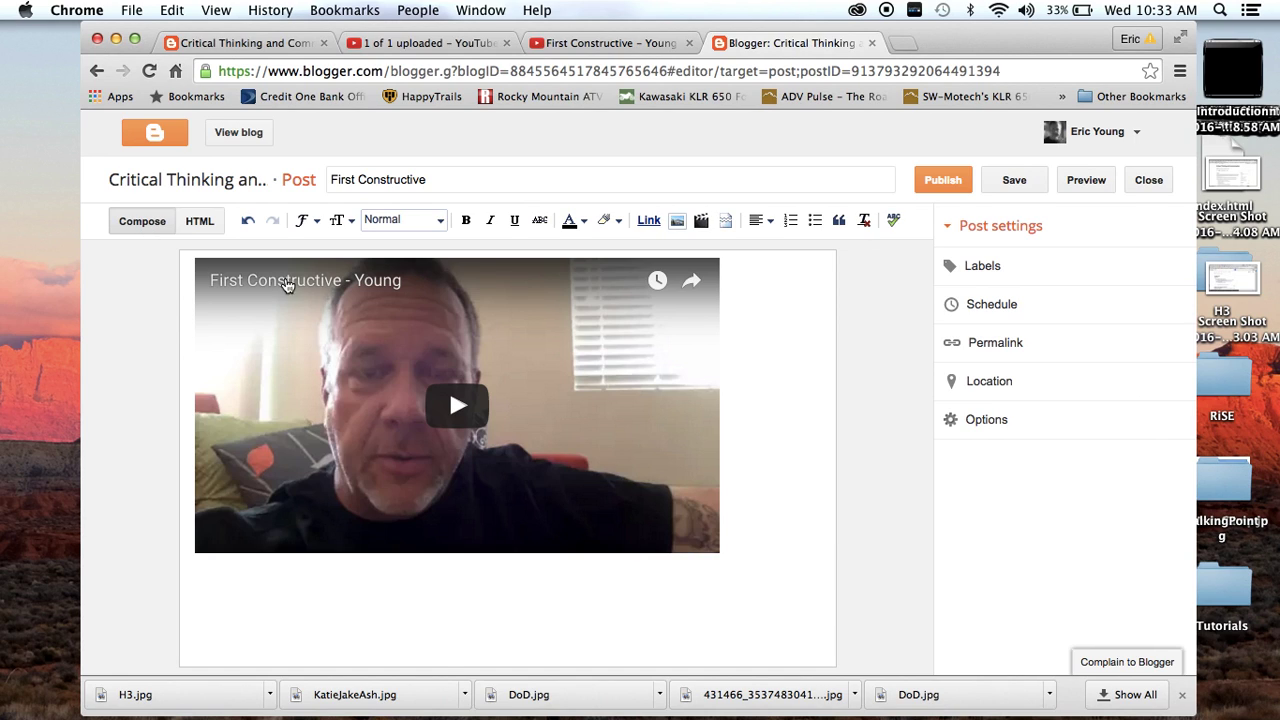
left_click(943, 182)
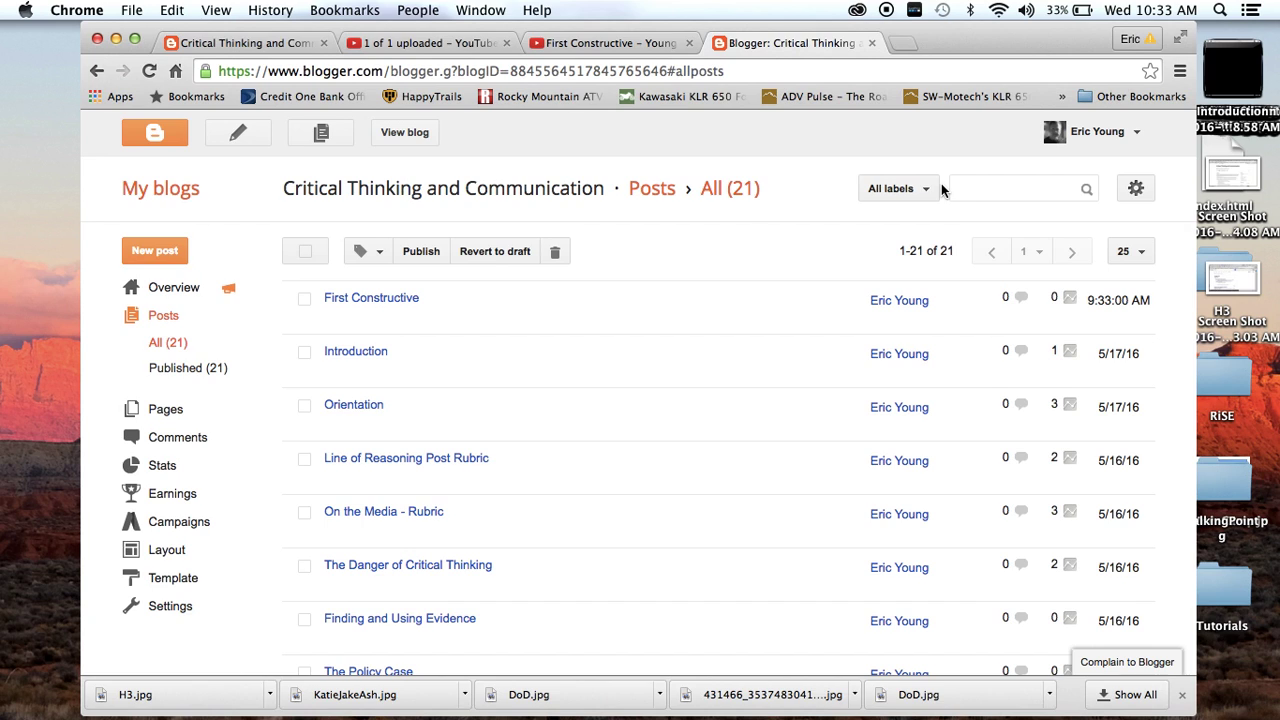
Step: View the live blog and test the embedded First Constructive video by playing and pausing it
left_click(416, 136)
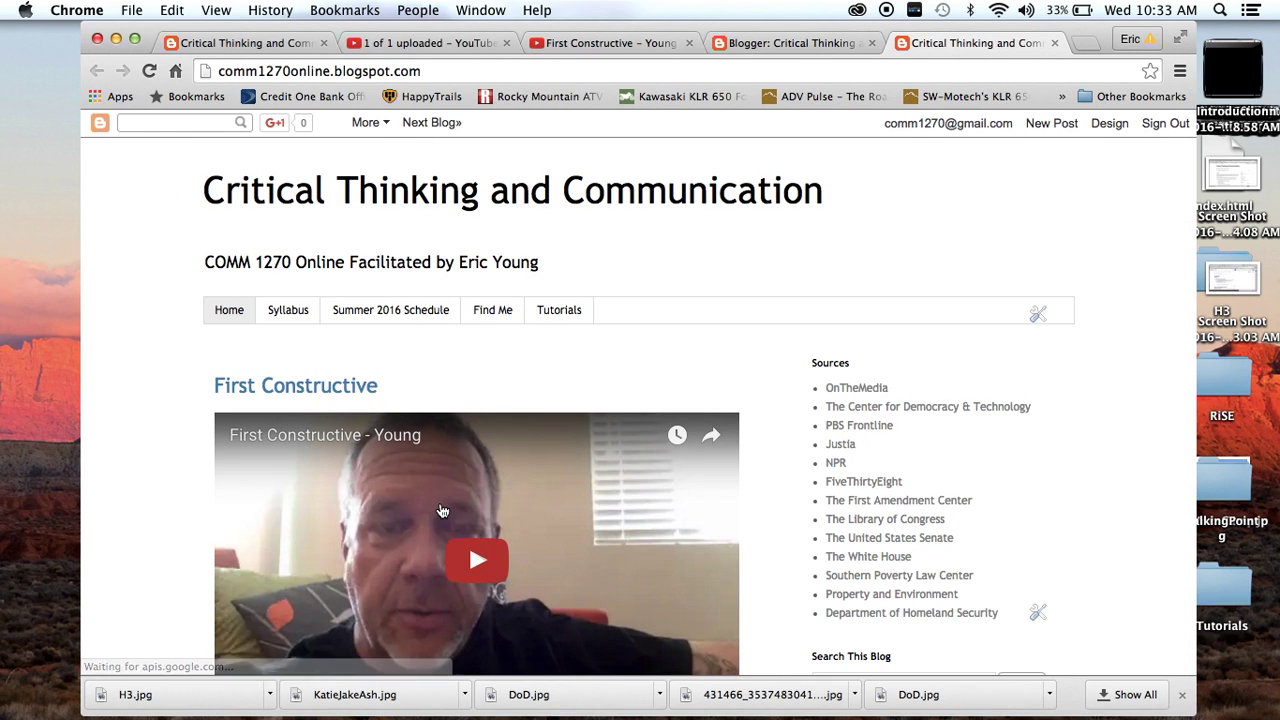
scroll(442, 511, "down", 3)
left_click(470, 410)
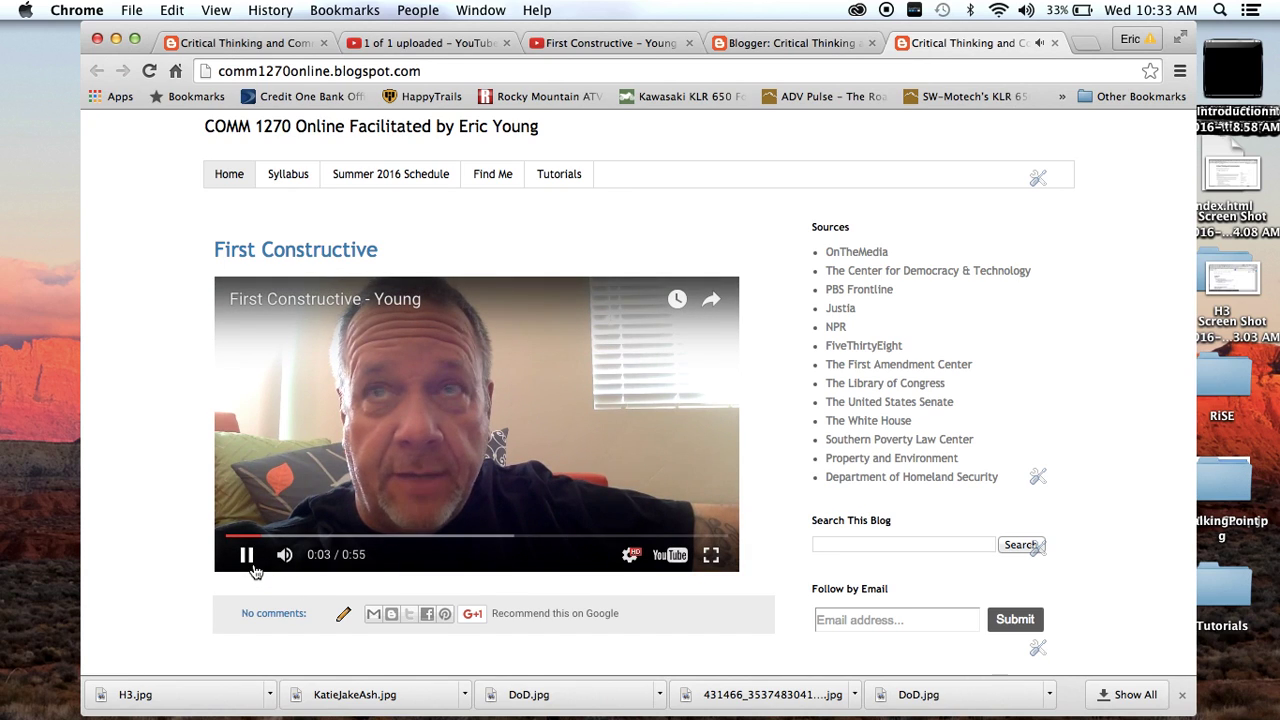
left_click(250, 564)
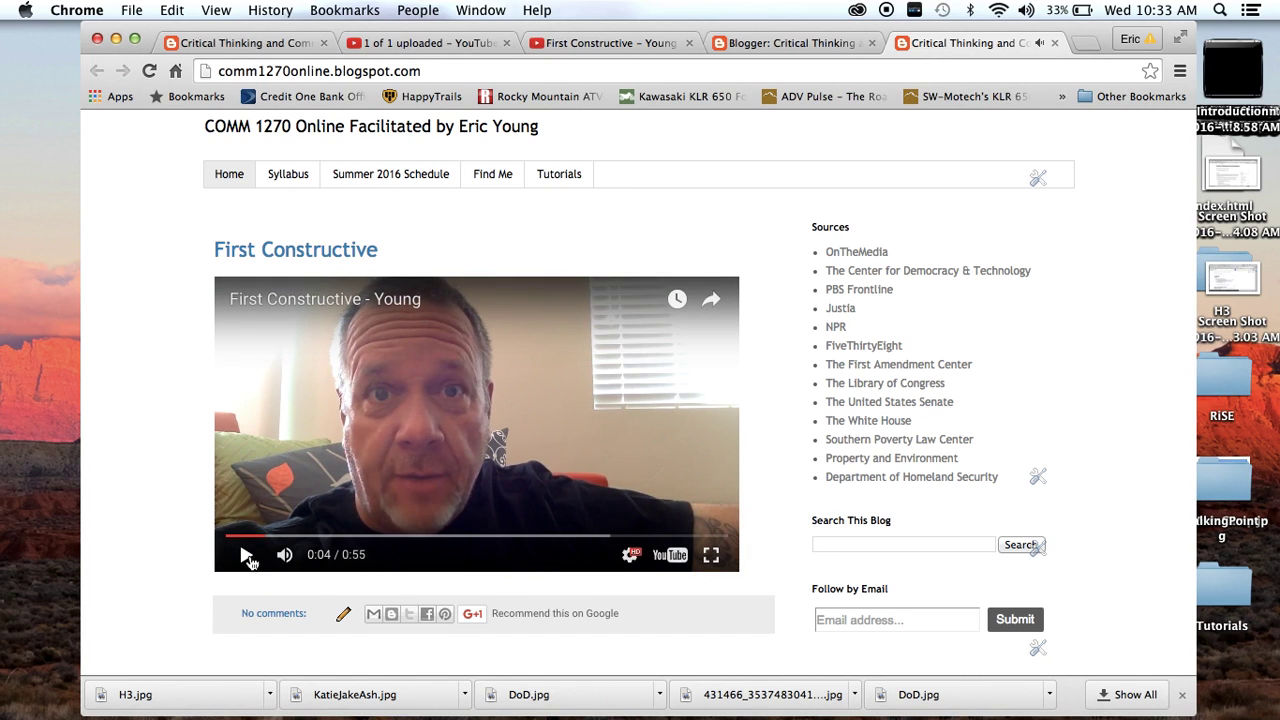